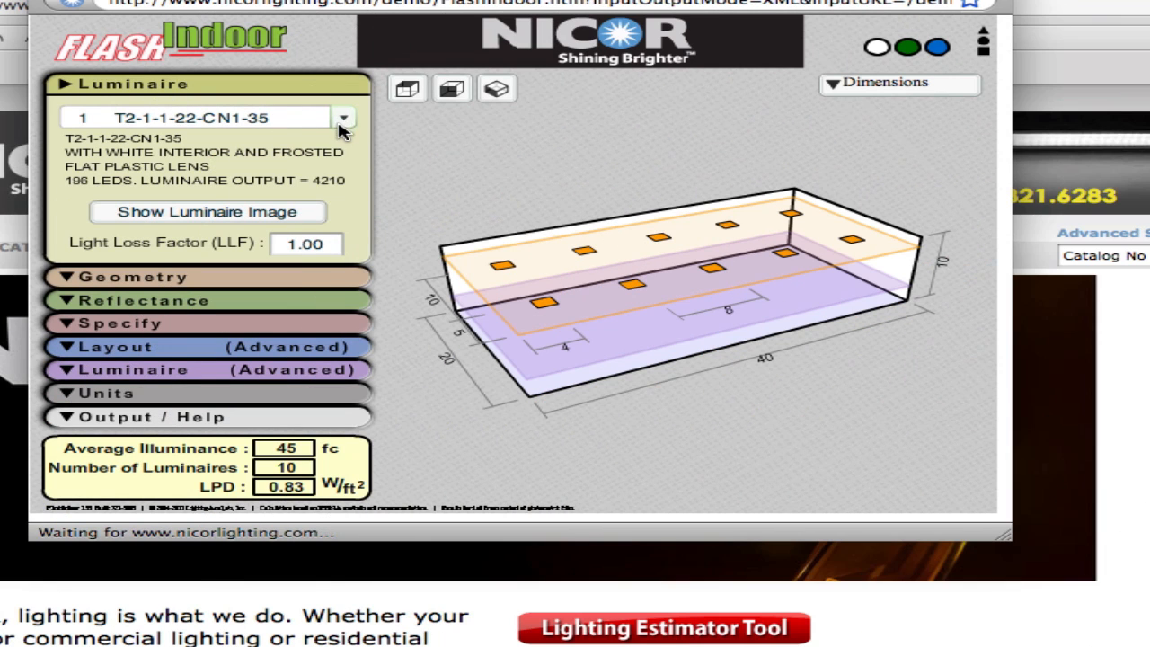
- Browse the luminaire catalogue list and inspect the light loss factor field
left_click(345, 118)
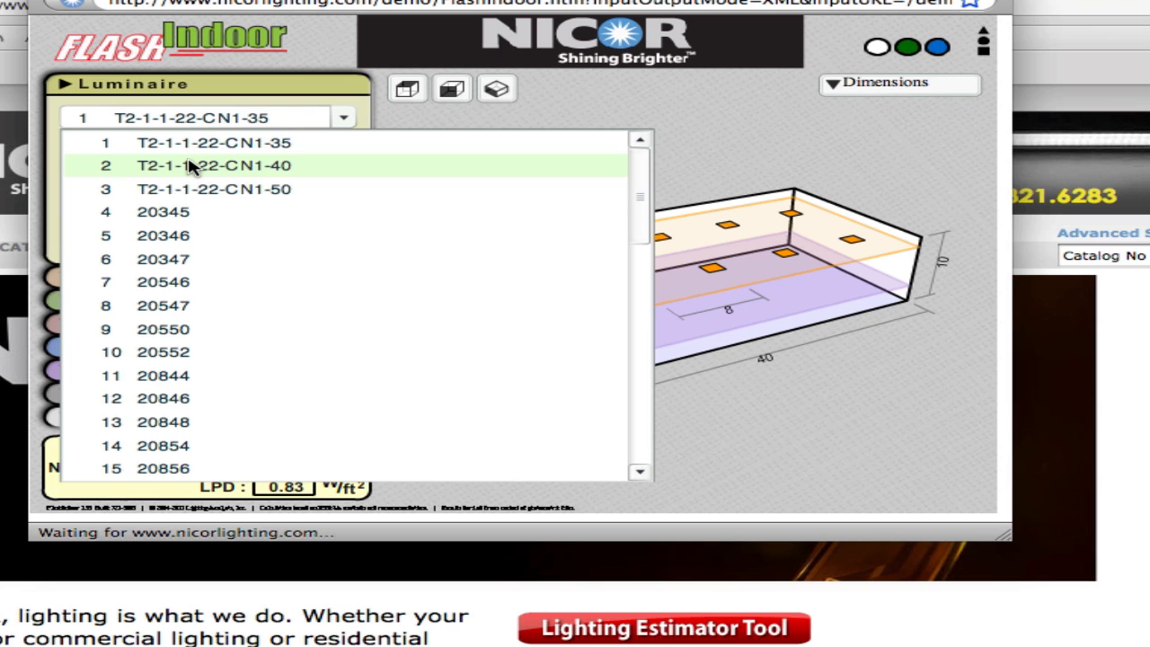
left_click(351, 121)
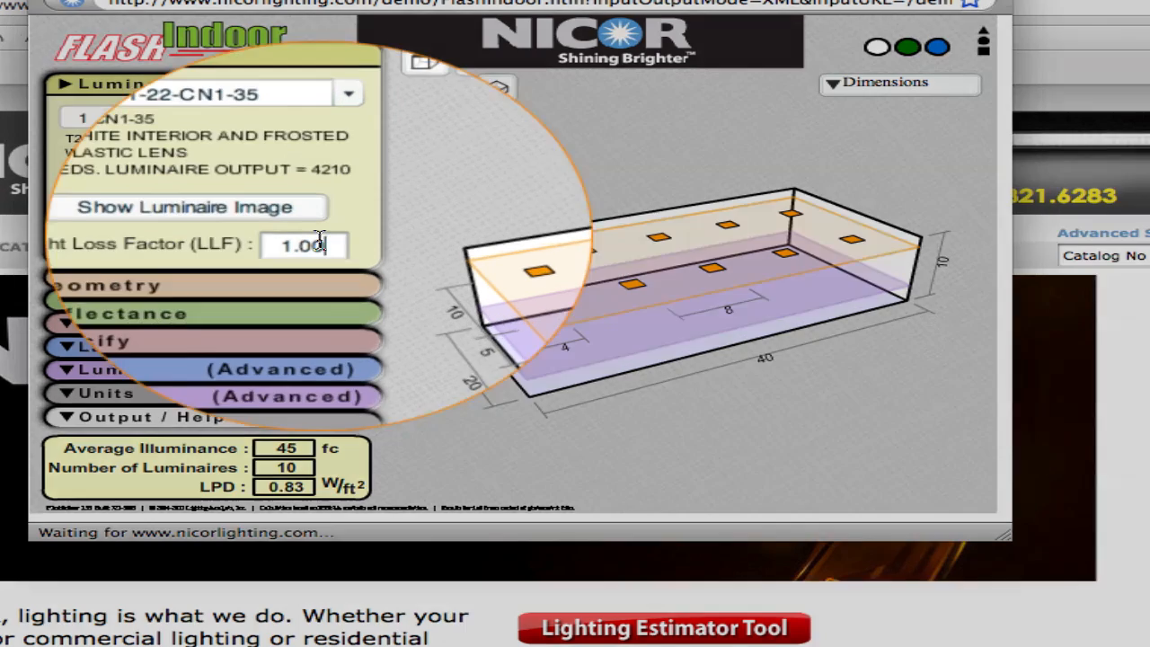
double_click(321, 236)
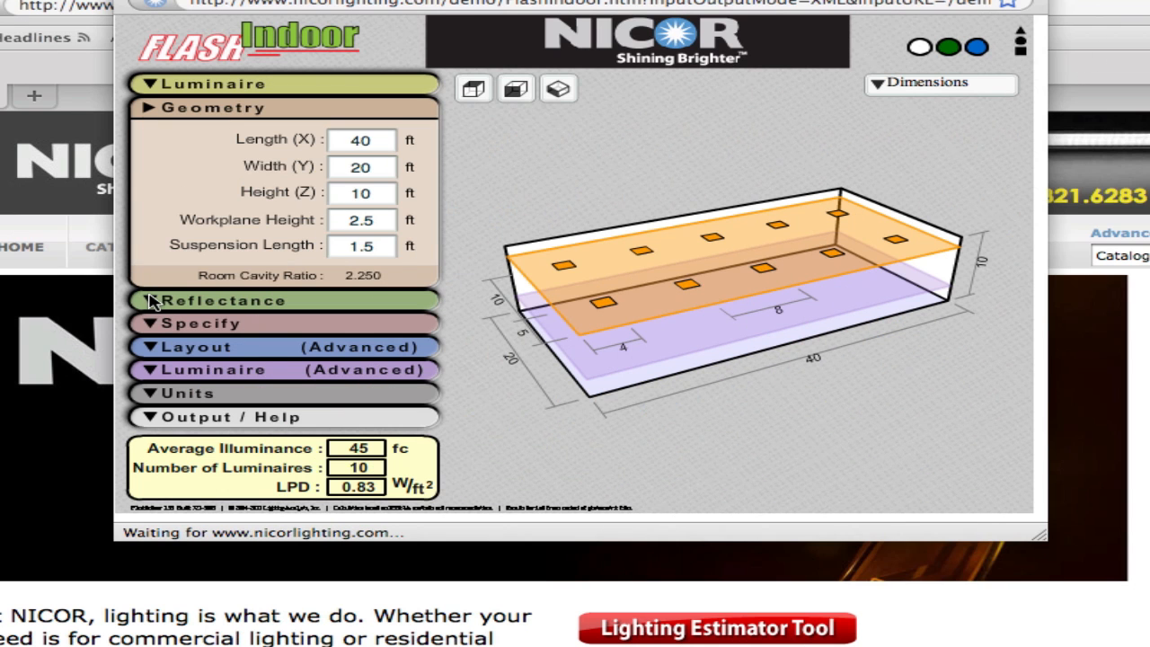
- Expand the Reflectance, Specify, Layout and advanced Luminaire sections to review their settings
left_click(153, 301)
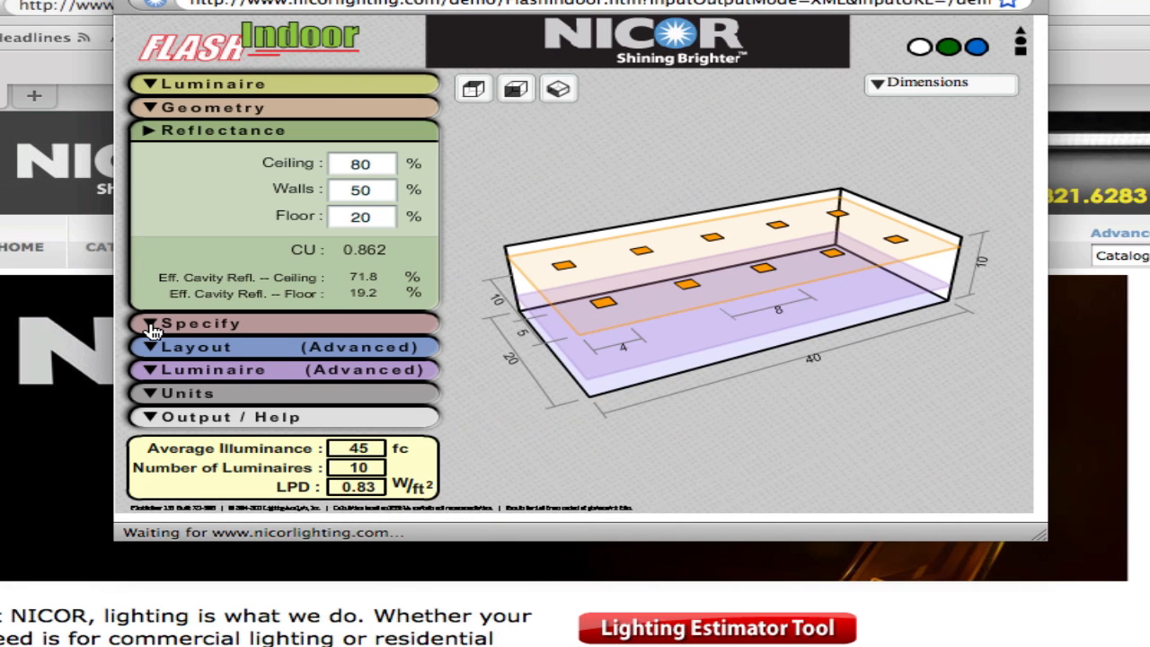
left_click(154, 325)
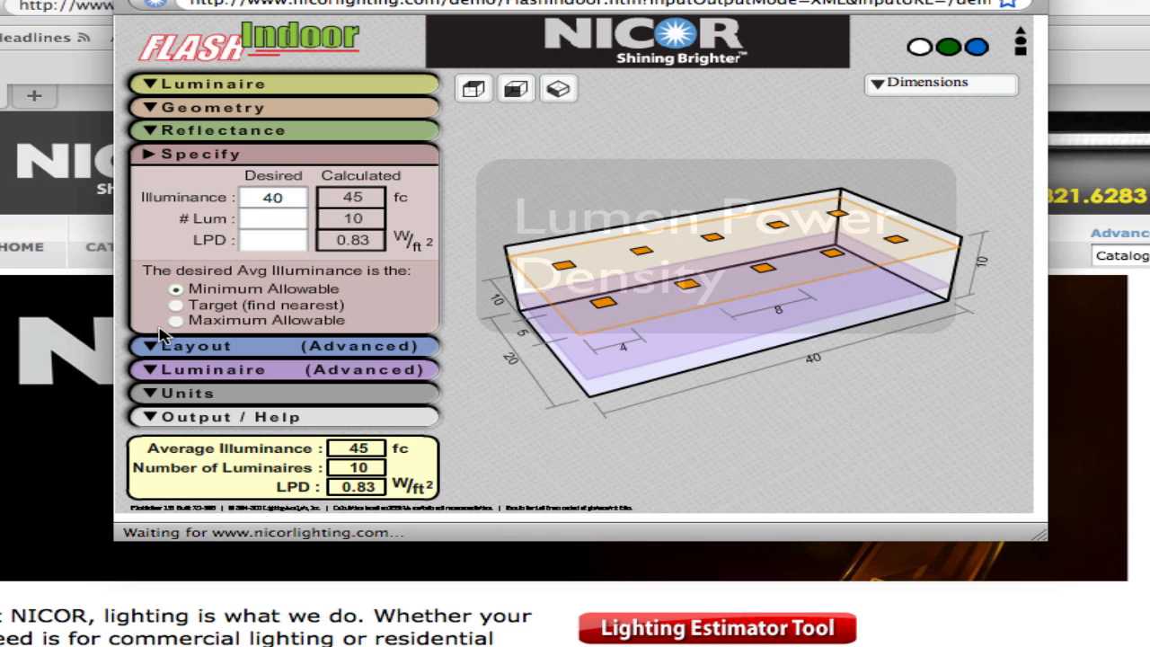
double_click(364, 241)
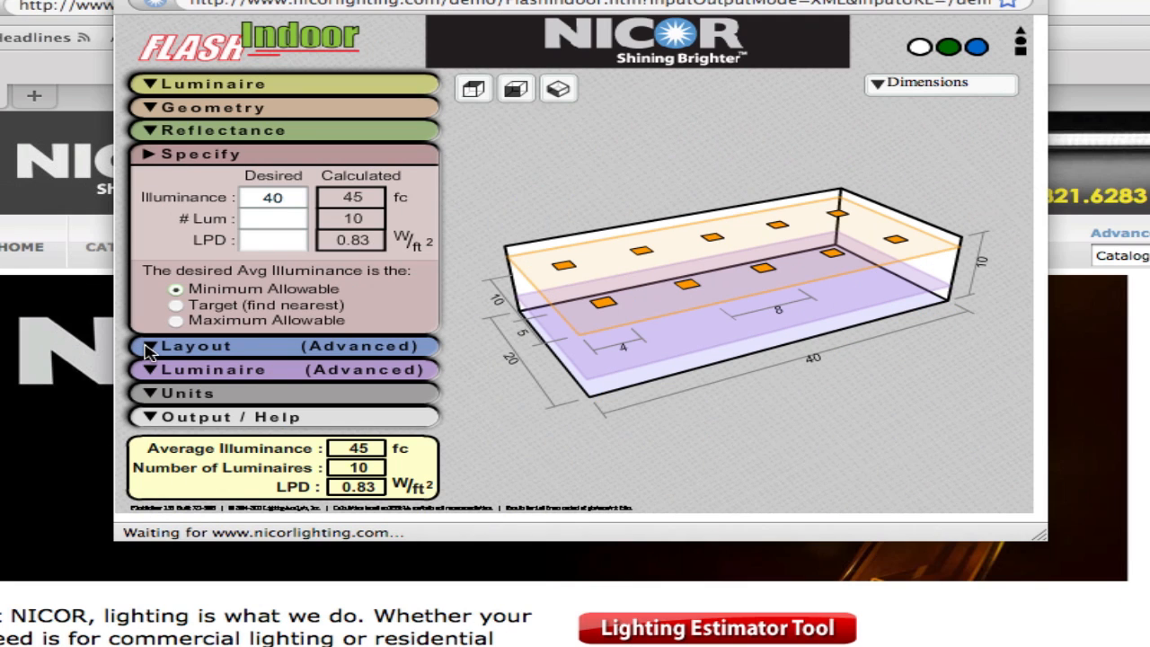
left_click(149, 349)
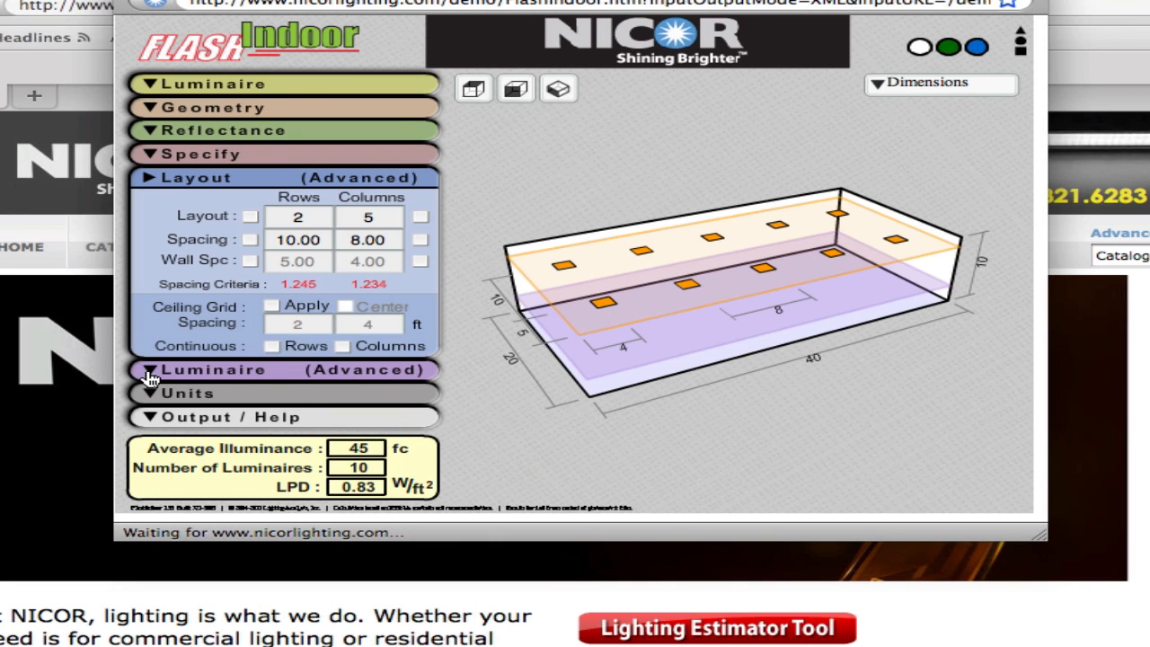
left_click(149, 372)
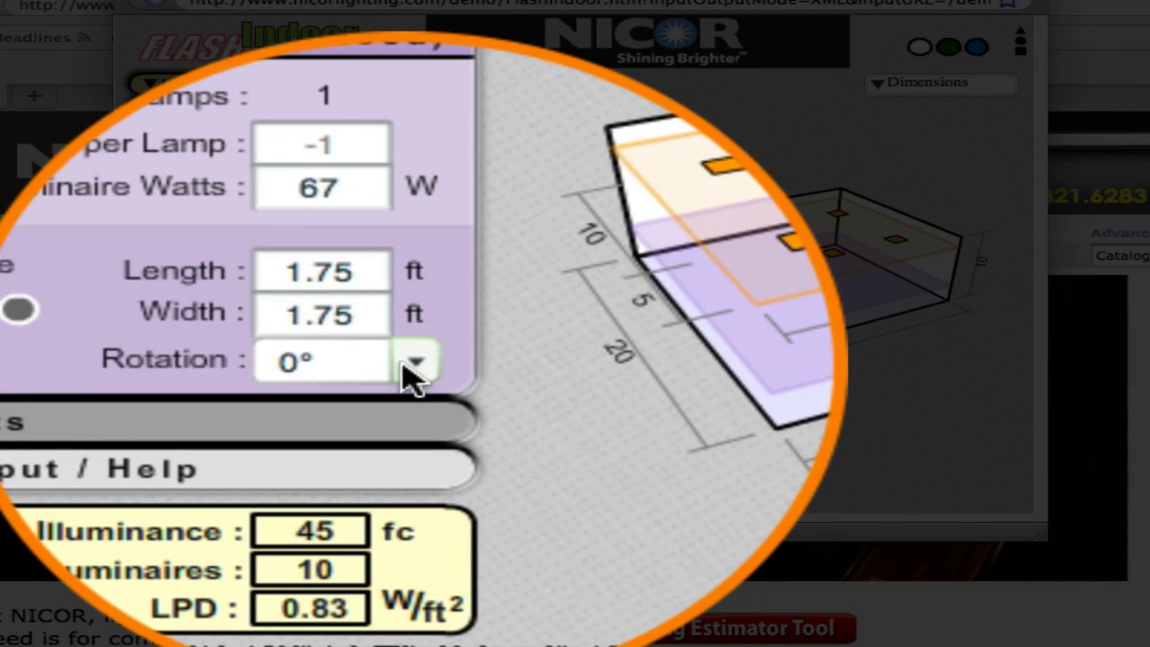
- Switch the luminaire rotation to 90° and back to 0°
left_click(406, 363)
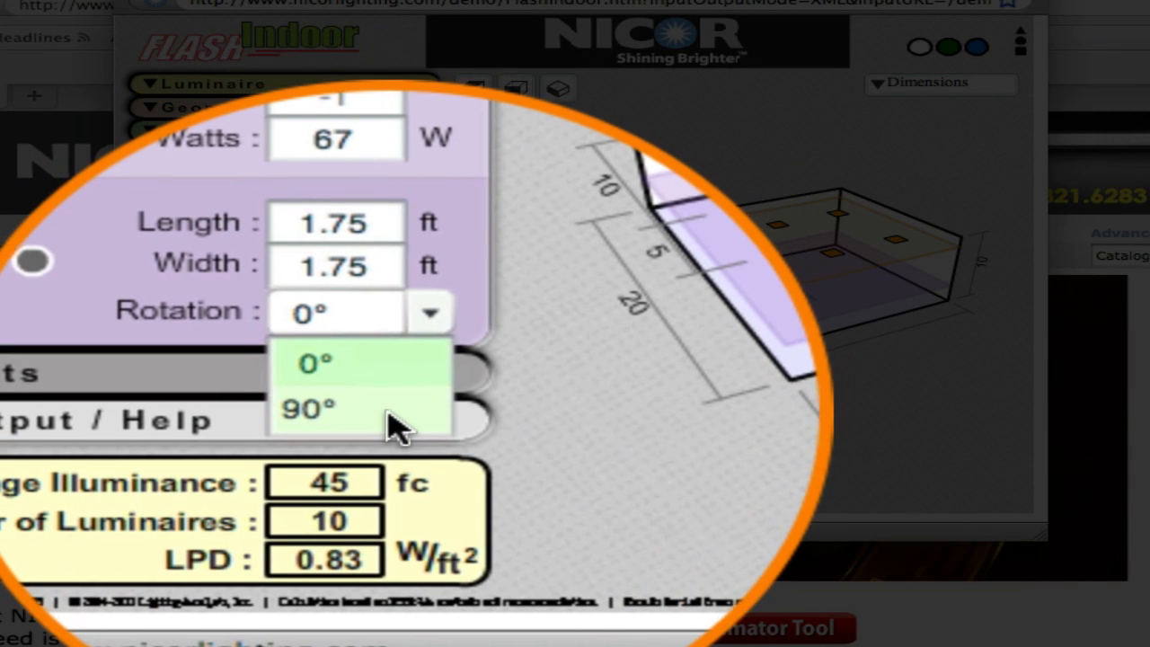
left_click(392, 420)
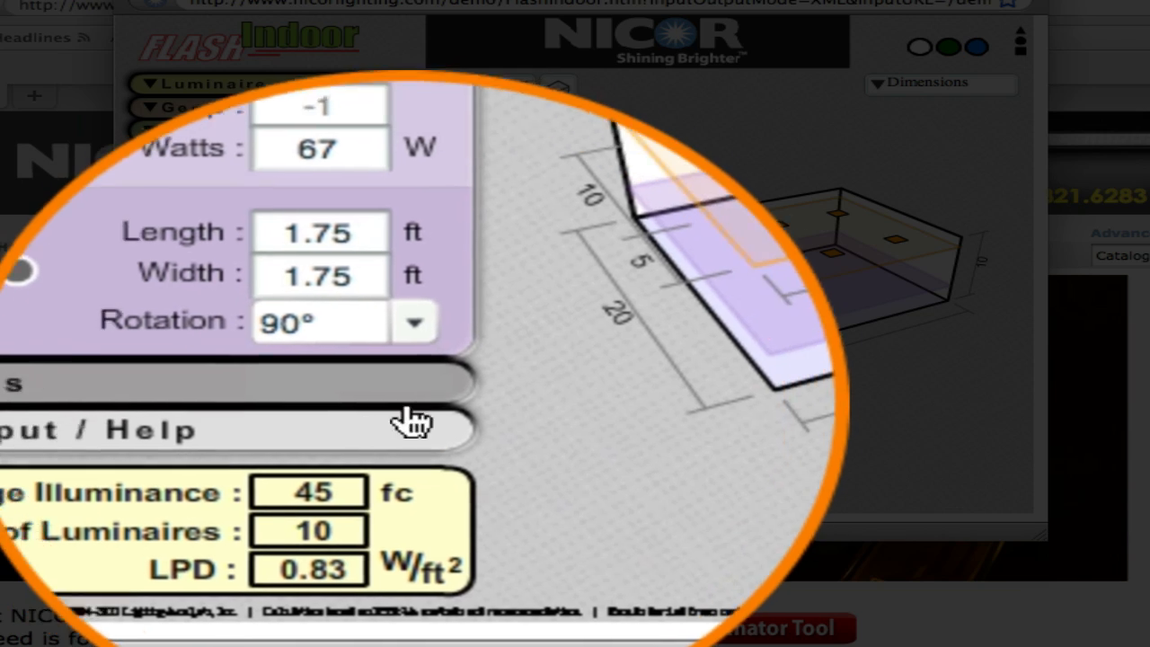
left_click(406, 369)
left_click(375, 396)
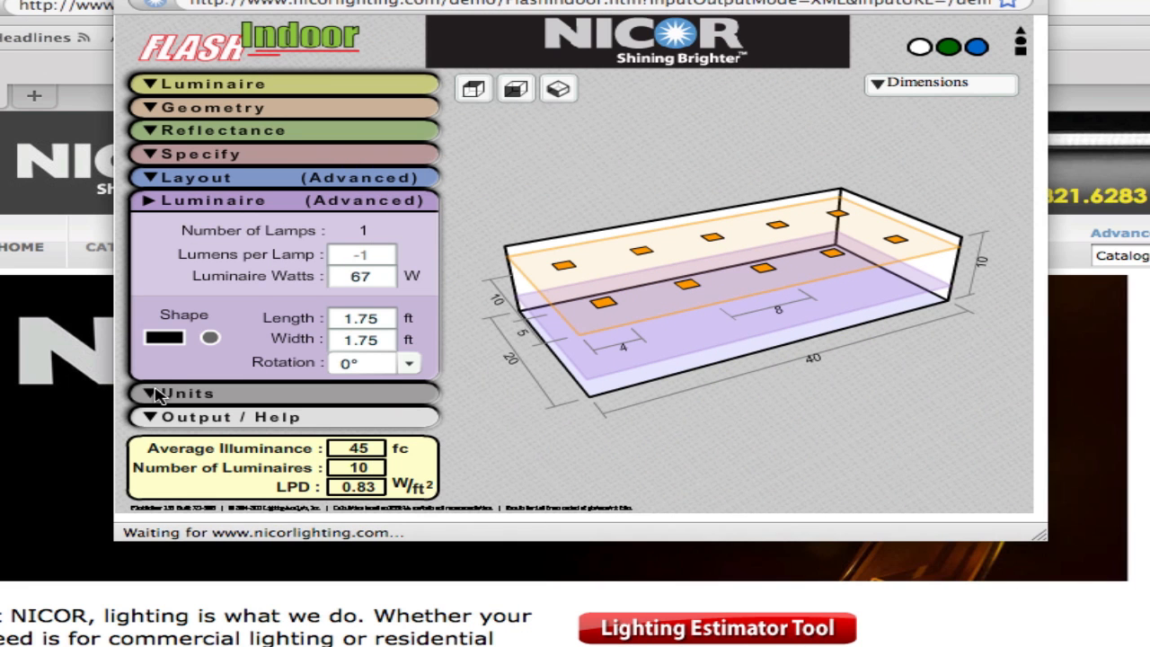
- Expand the Units section and review the dimension and illuminance unit options
left_click(155, 395)
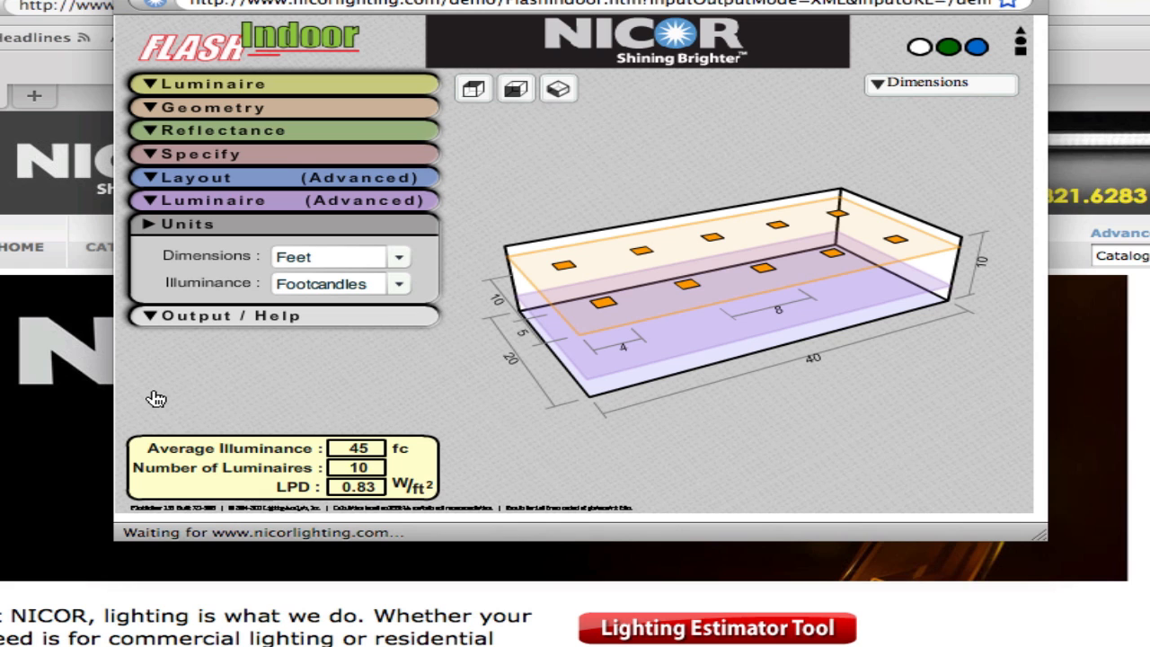
left_click(400, 257)
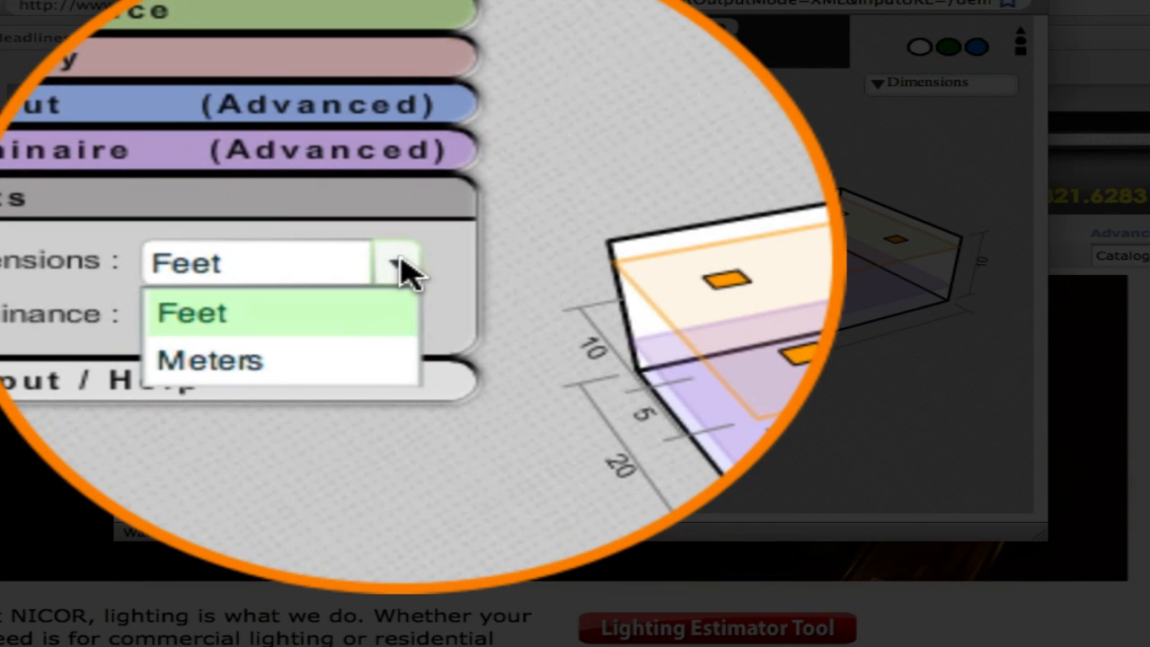
left_click(400, 265)
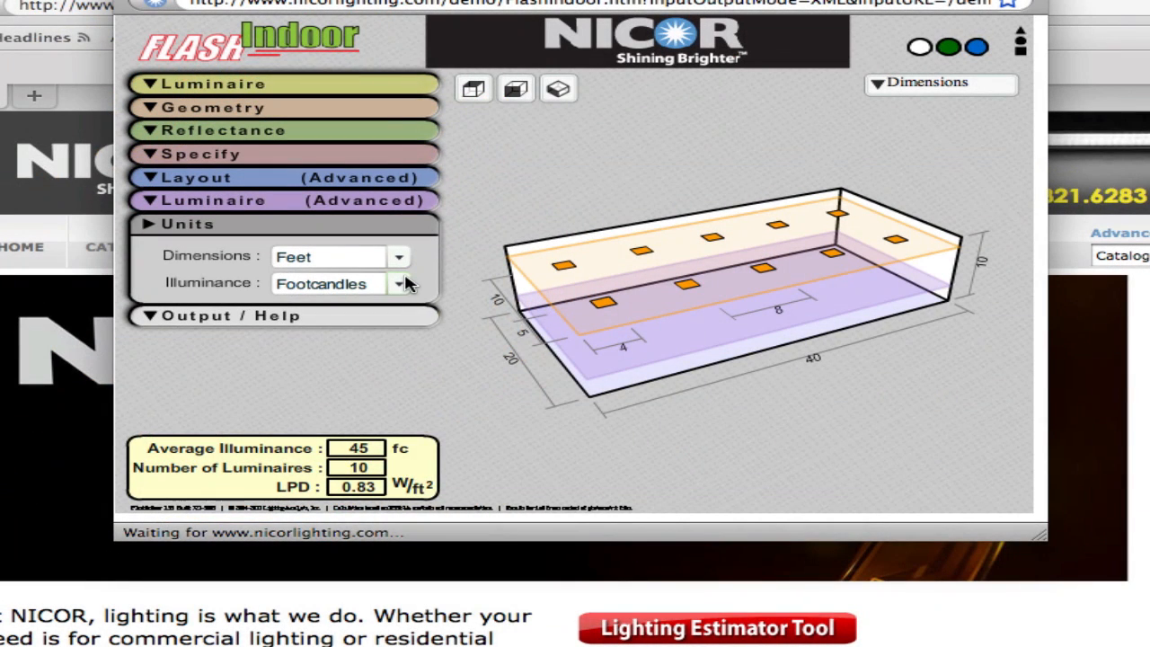
left_click(400, 284)
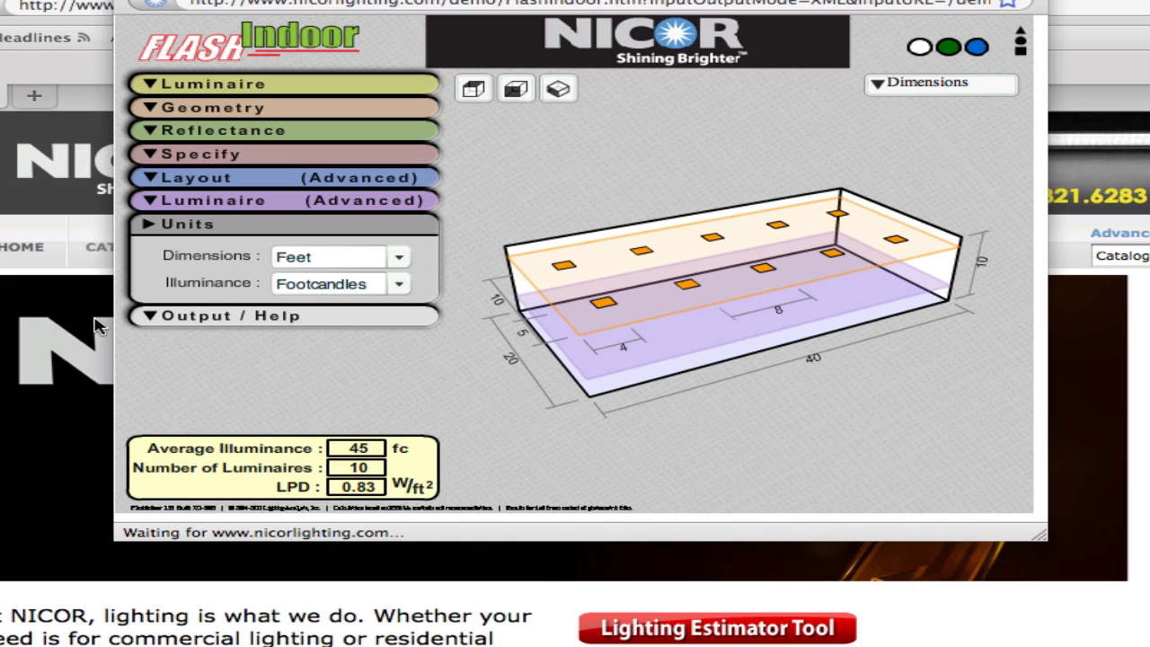
- Open the print preview report from Output / Help, scroll through it, and close it
left_click(150, 317)
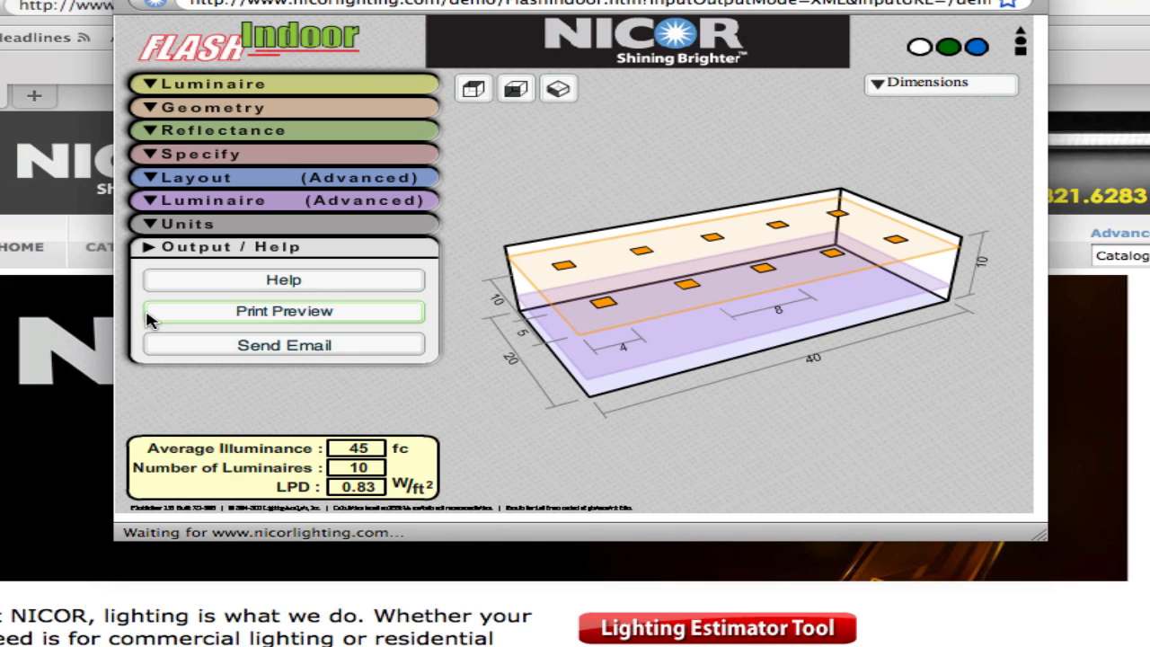
left_click(270, 313)
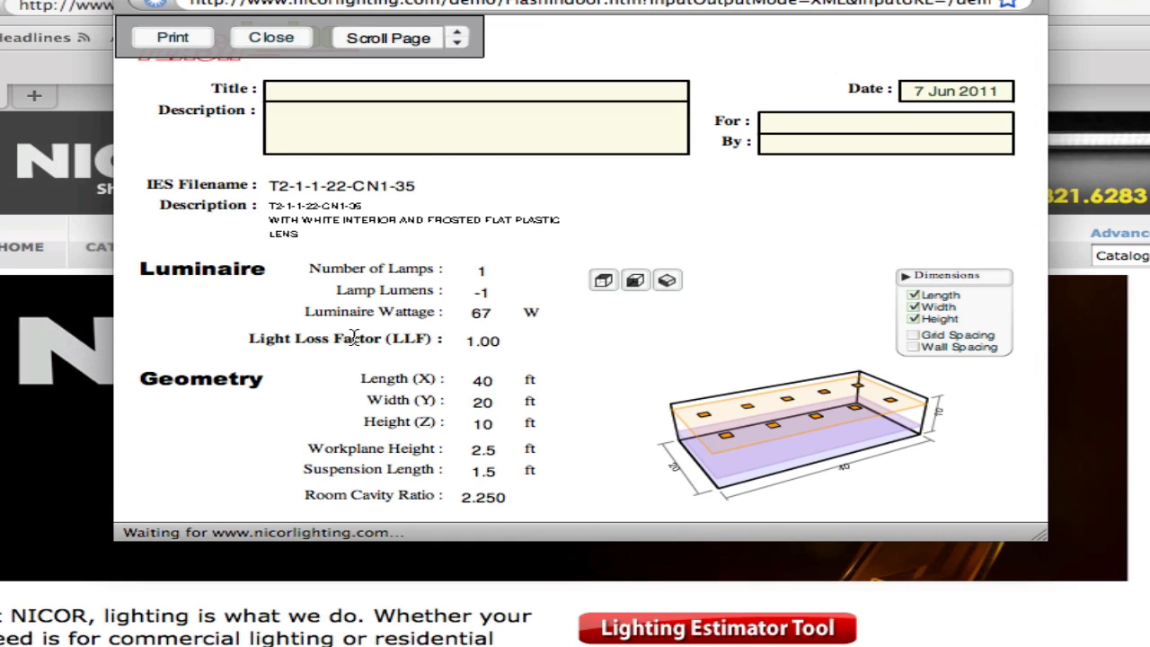
left_click(458, 44)
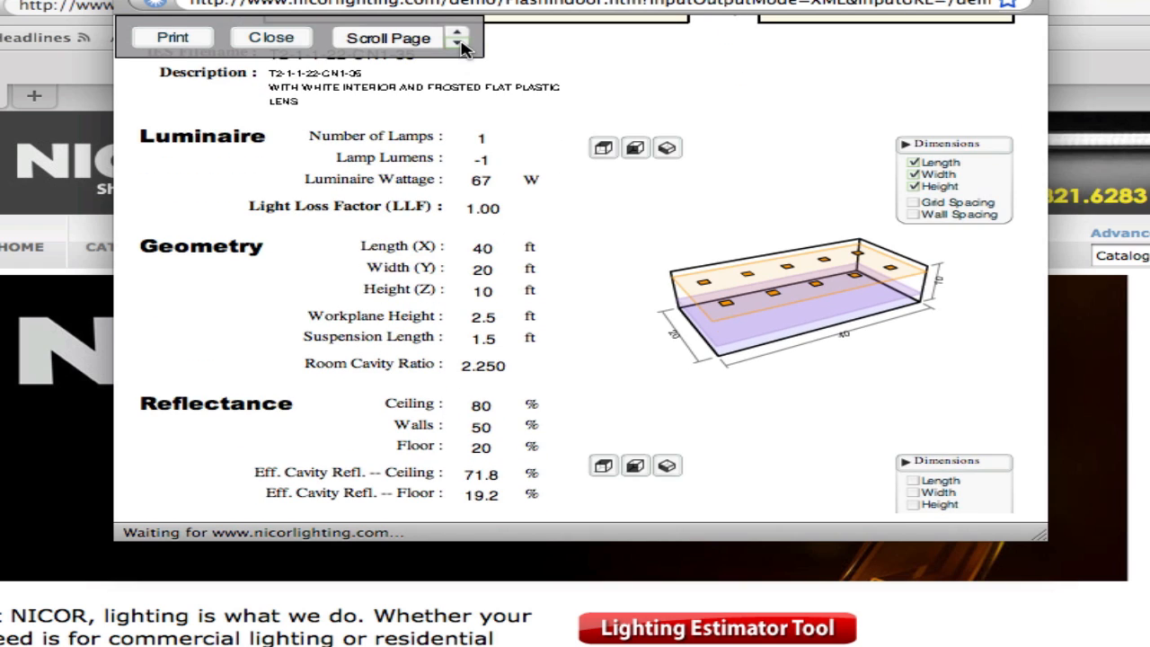
left_click(456, 37)
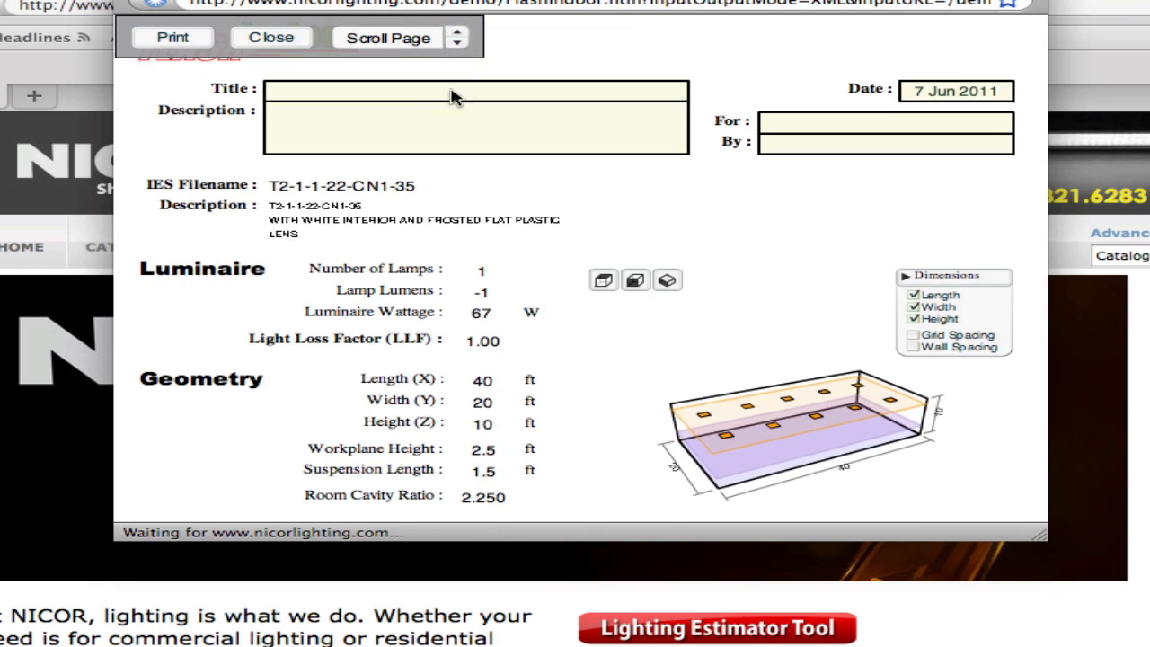
left_click(447, 97)
left_click(271, 37)
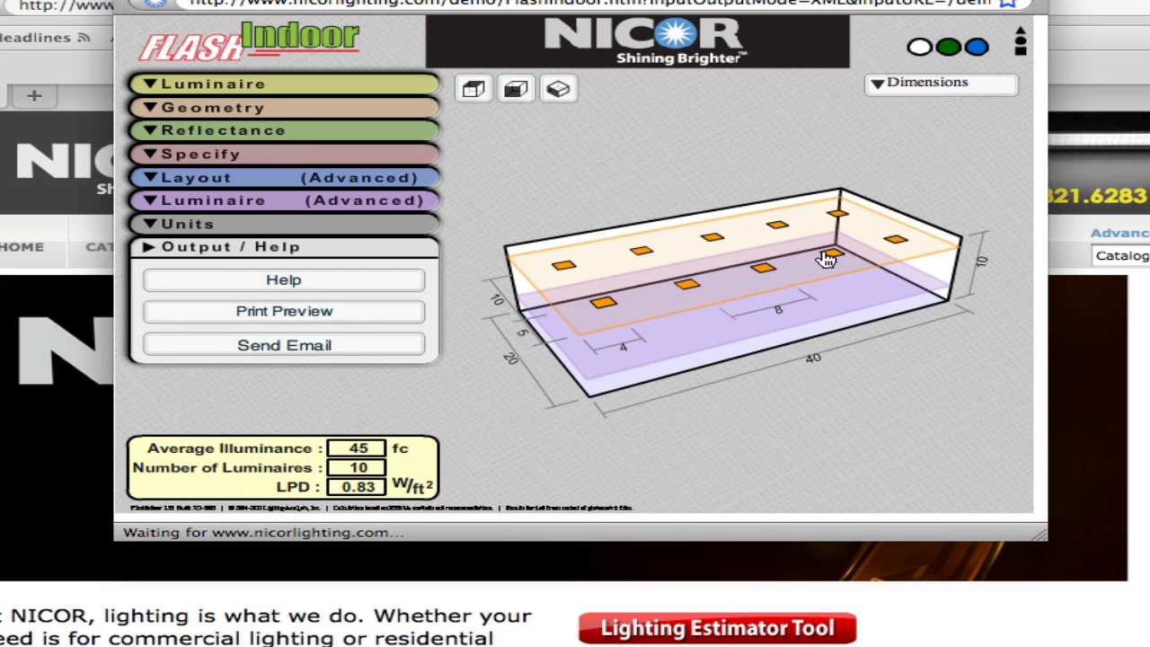
- Cycle the room display through the perspective, plan and alternate views
left_click(474, 90)
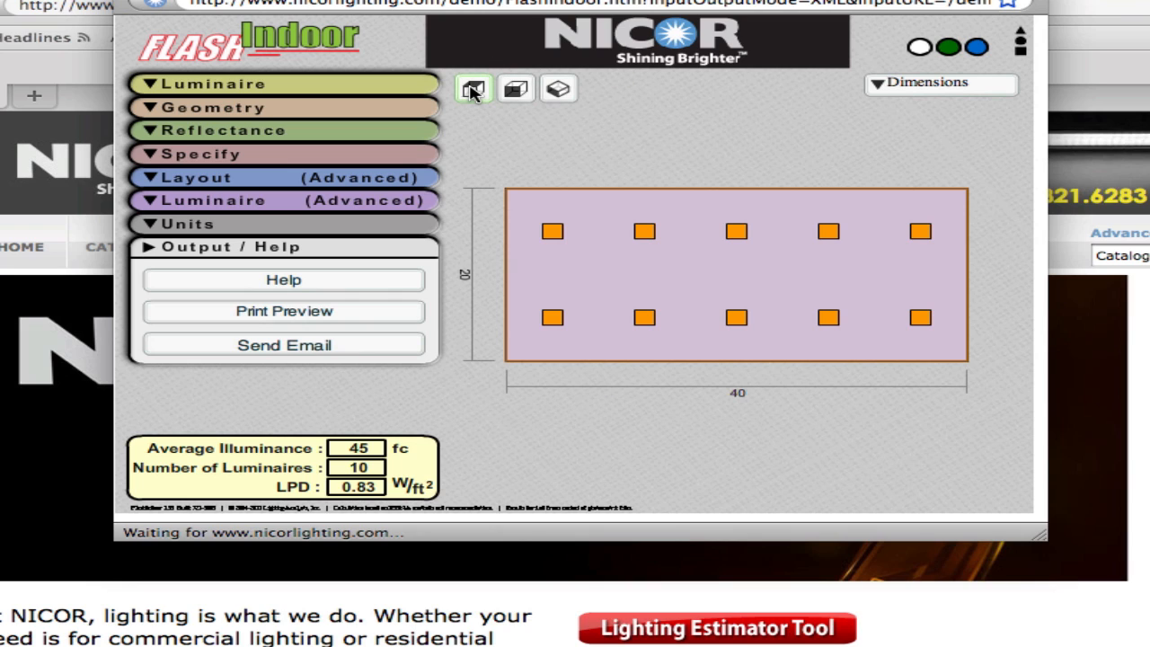
left_click(515, 90)
left_click(556, 90)
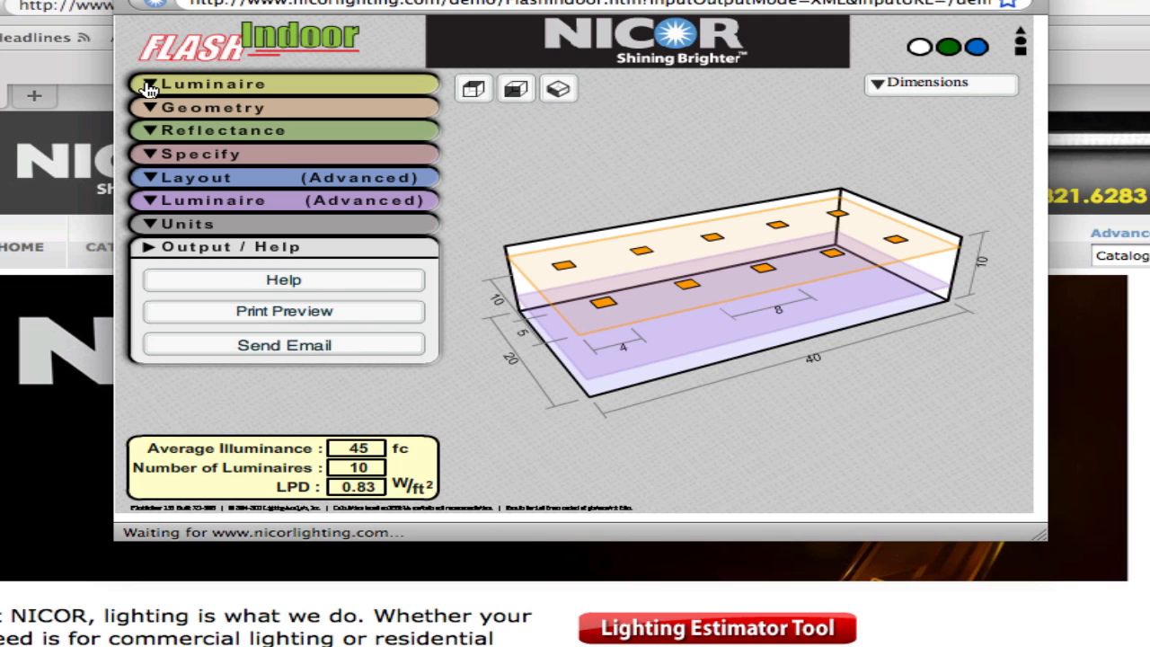
- Choose luminaire 20547 and set its light loss factor to .90
left_click(149, 87)
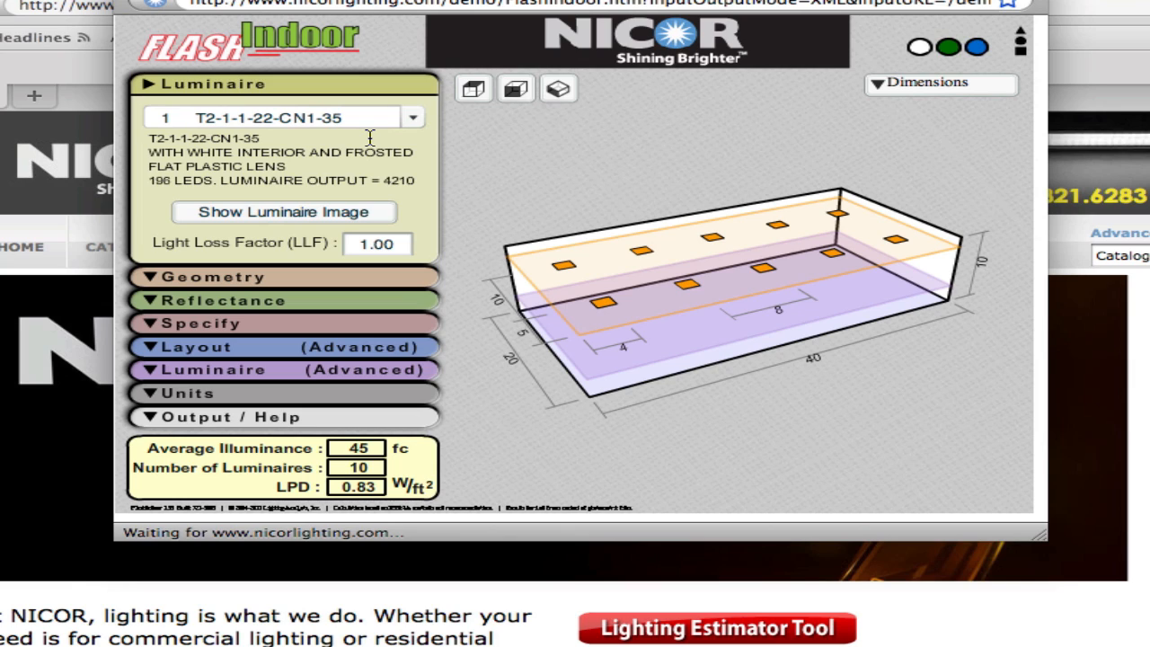
left_click(415, 118)
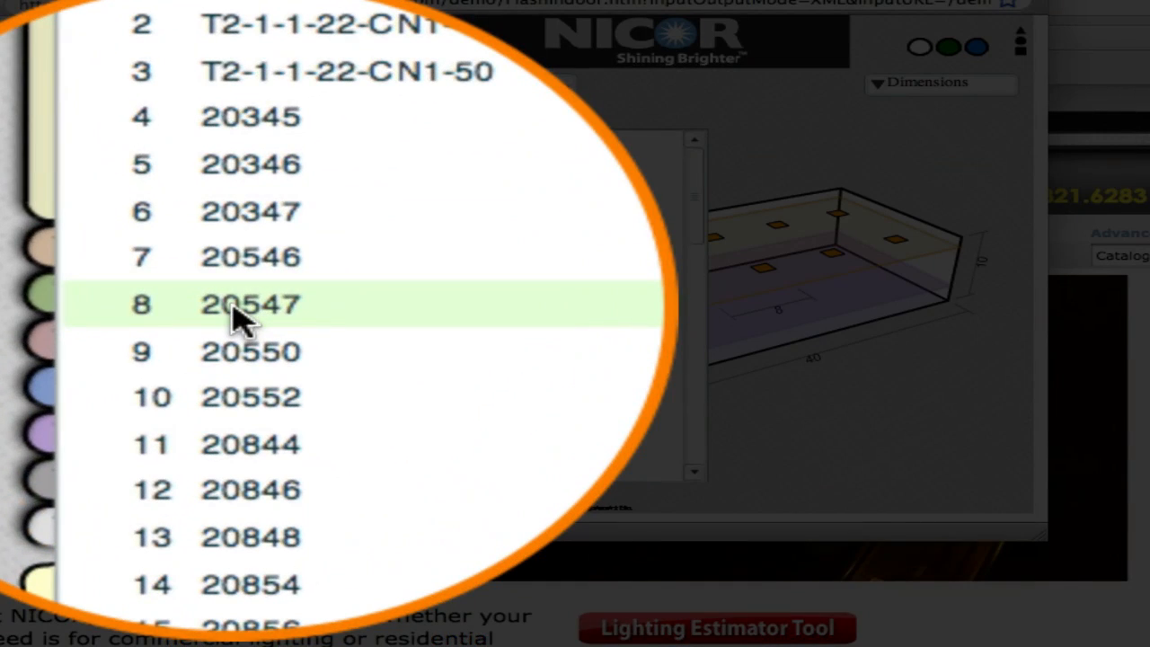
left_click(236, 317)
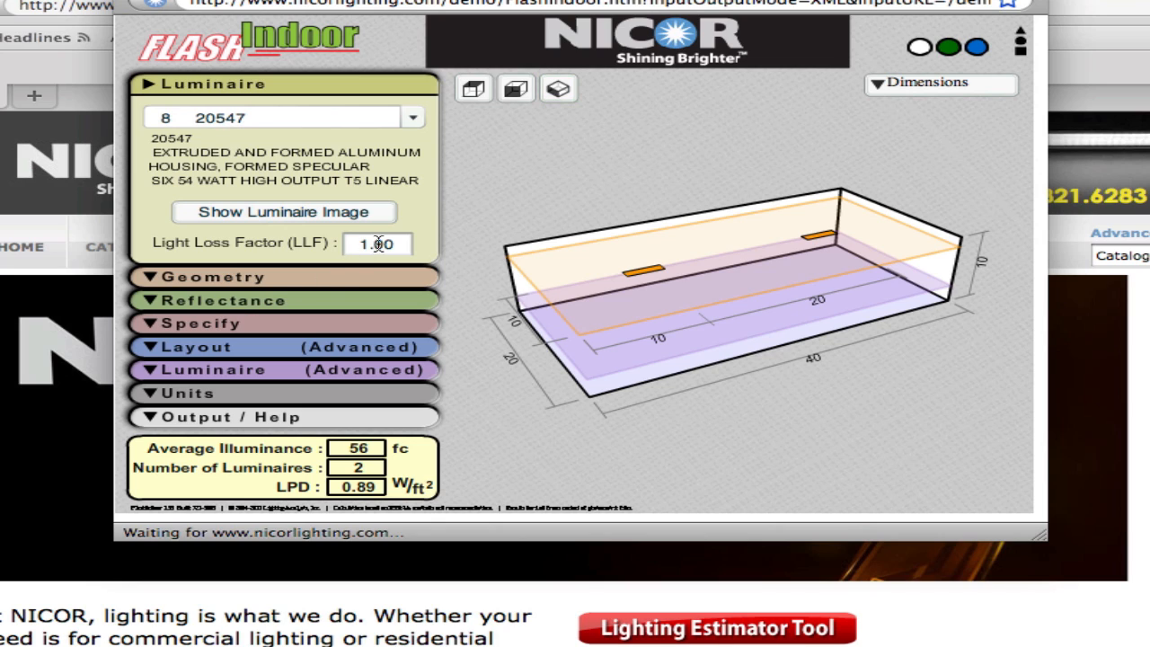
double_click(378, 243)
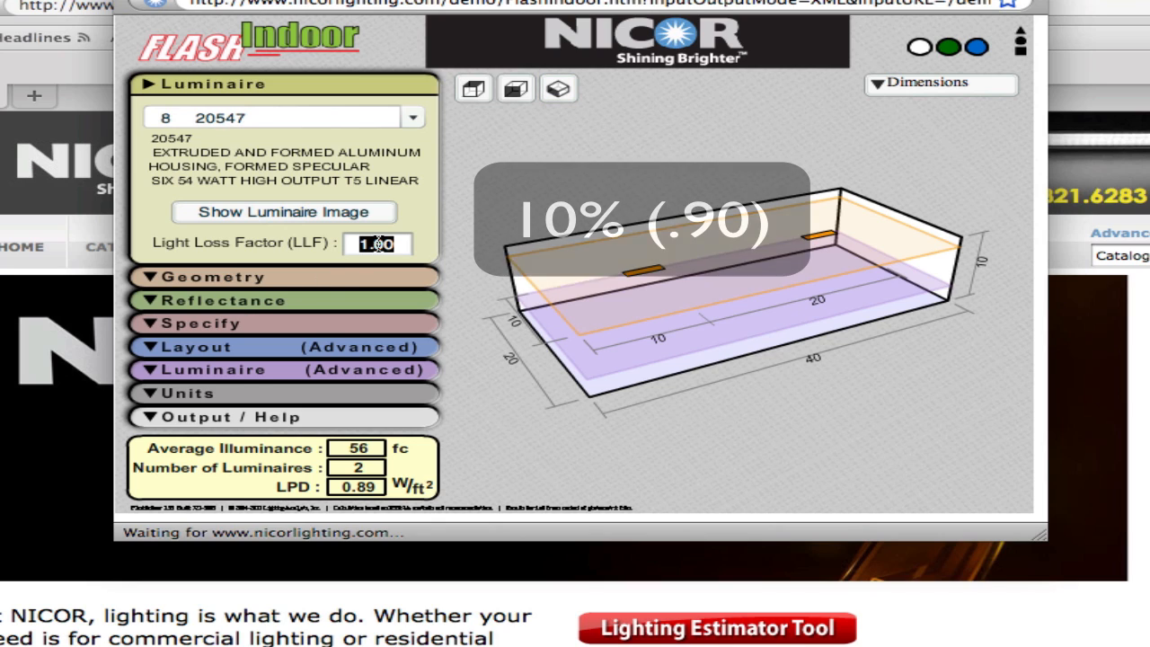
type(".90")
key("Return")
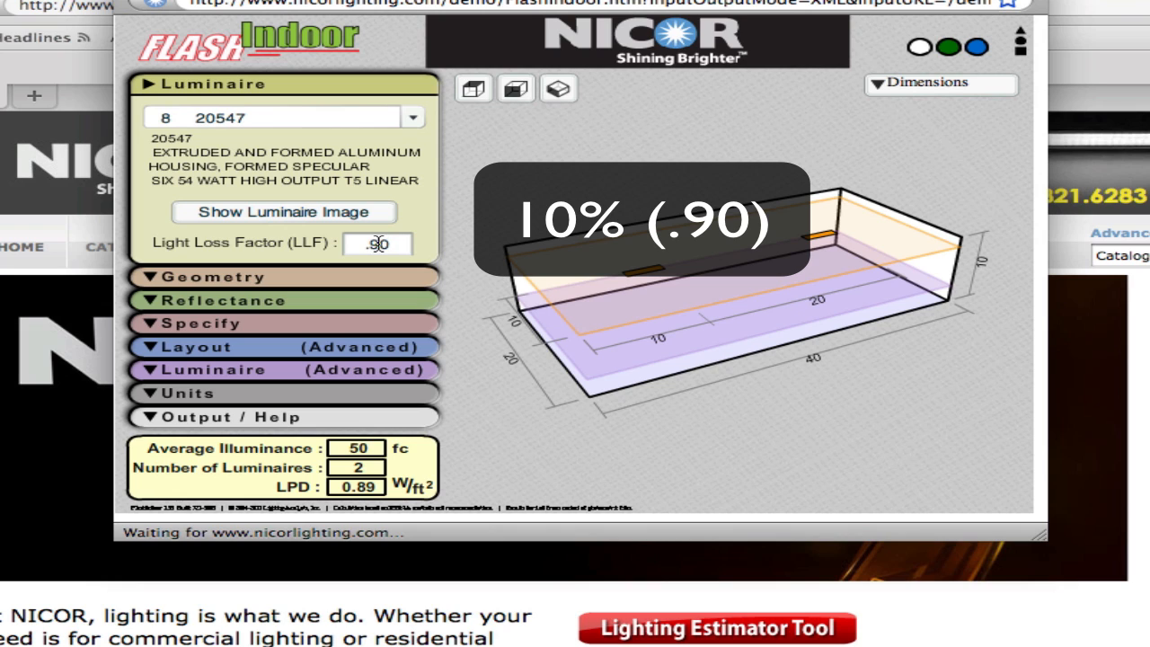
- Set the room geometry to 100 ft length, 70 ft width and 25 ft height
left_click(157, 280)
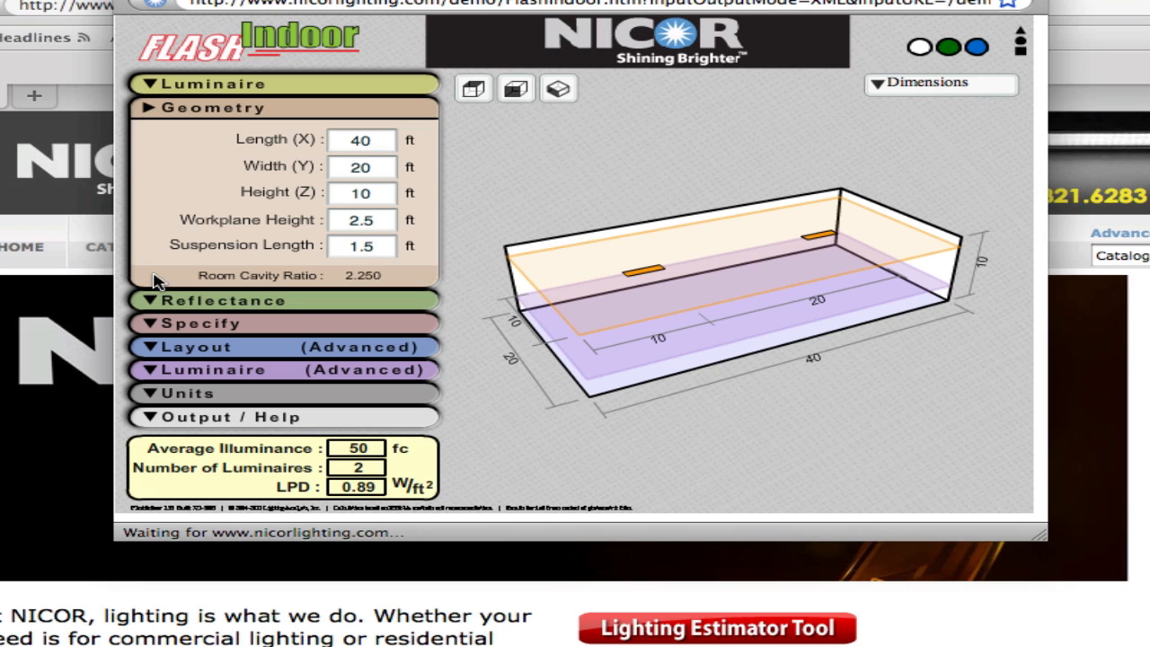
double_click(363, 142)
type("100")
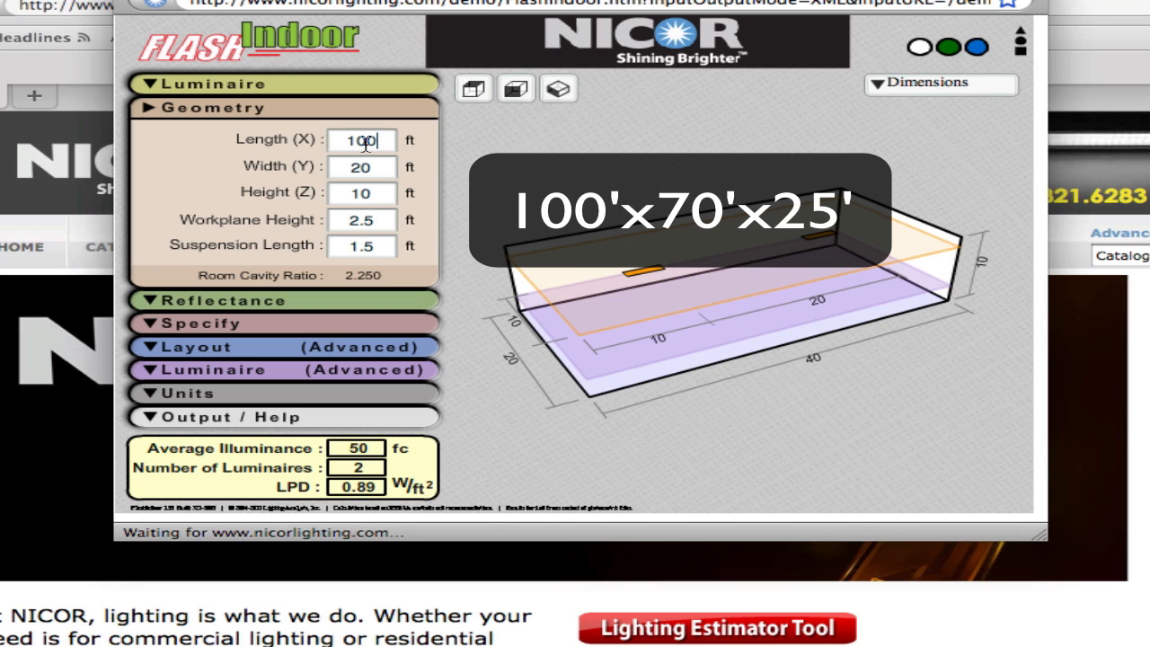
key("Tab")
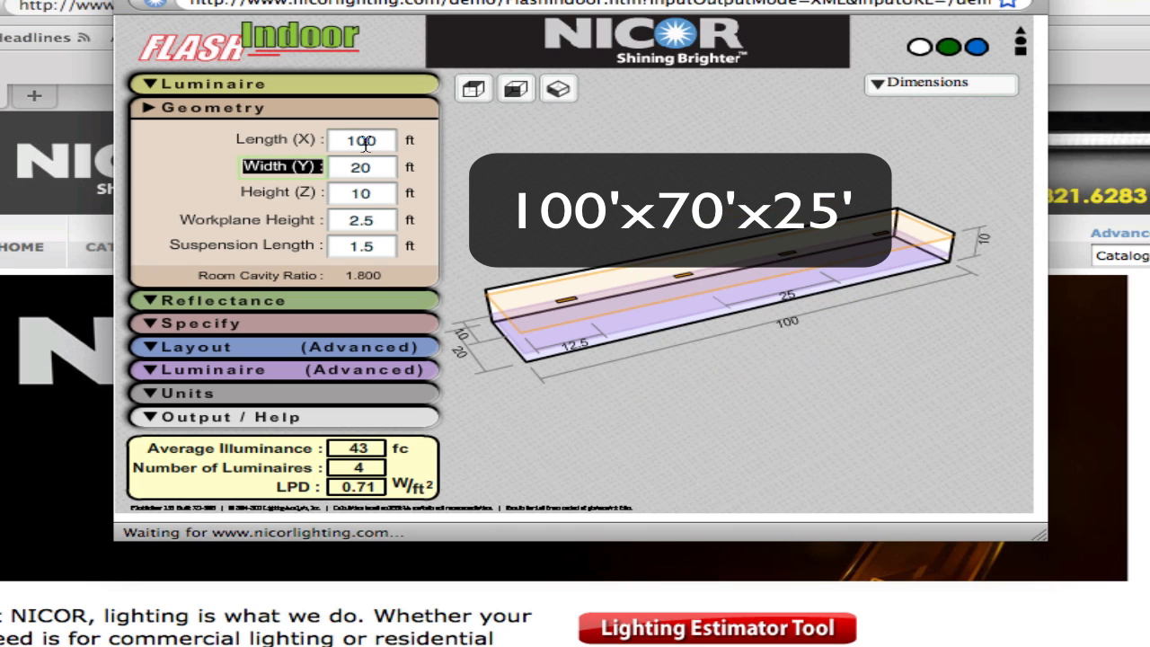
key("Tab")
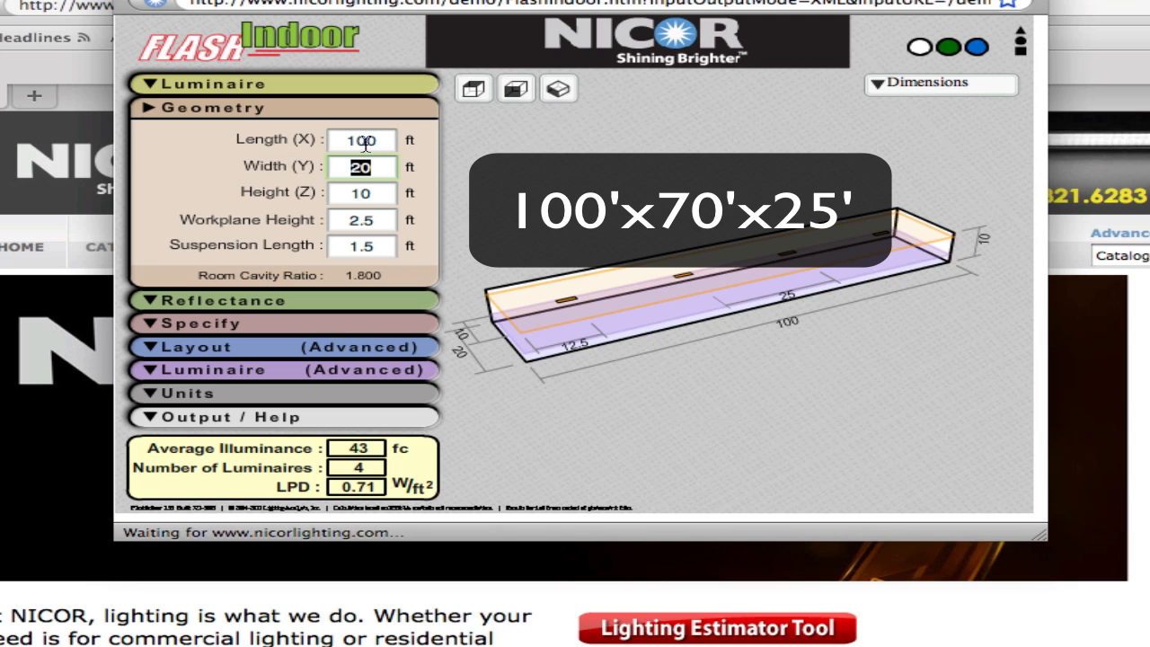
type("70")
key("Return")
key("Tab")
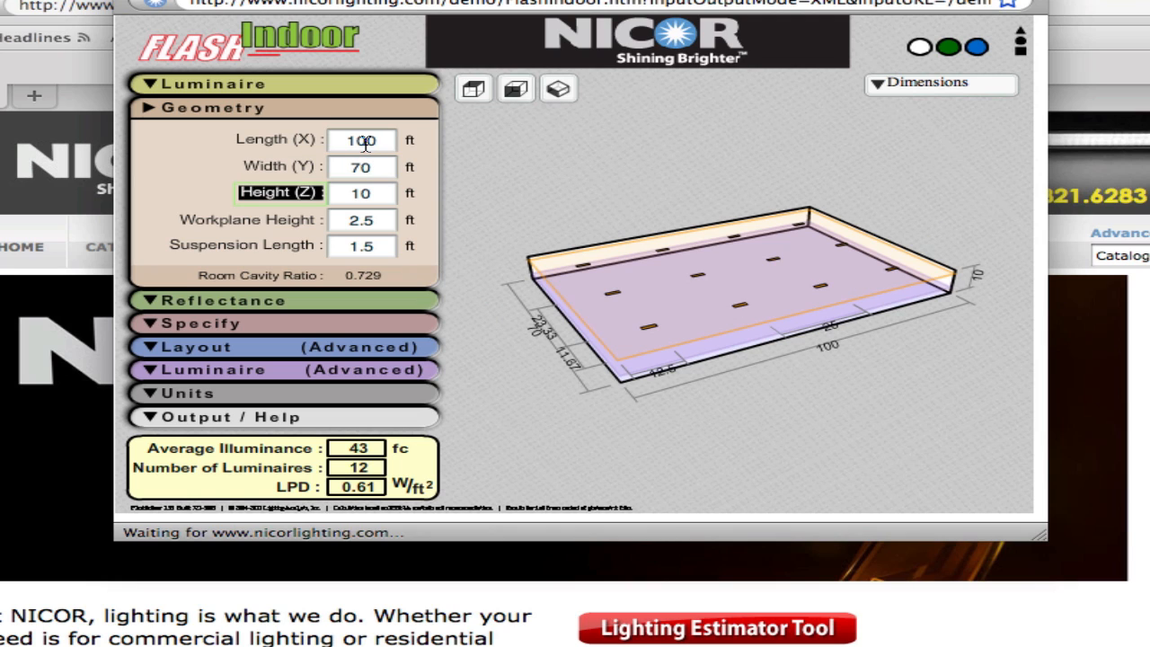
key("Tab")
type("25")
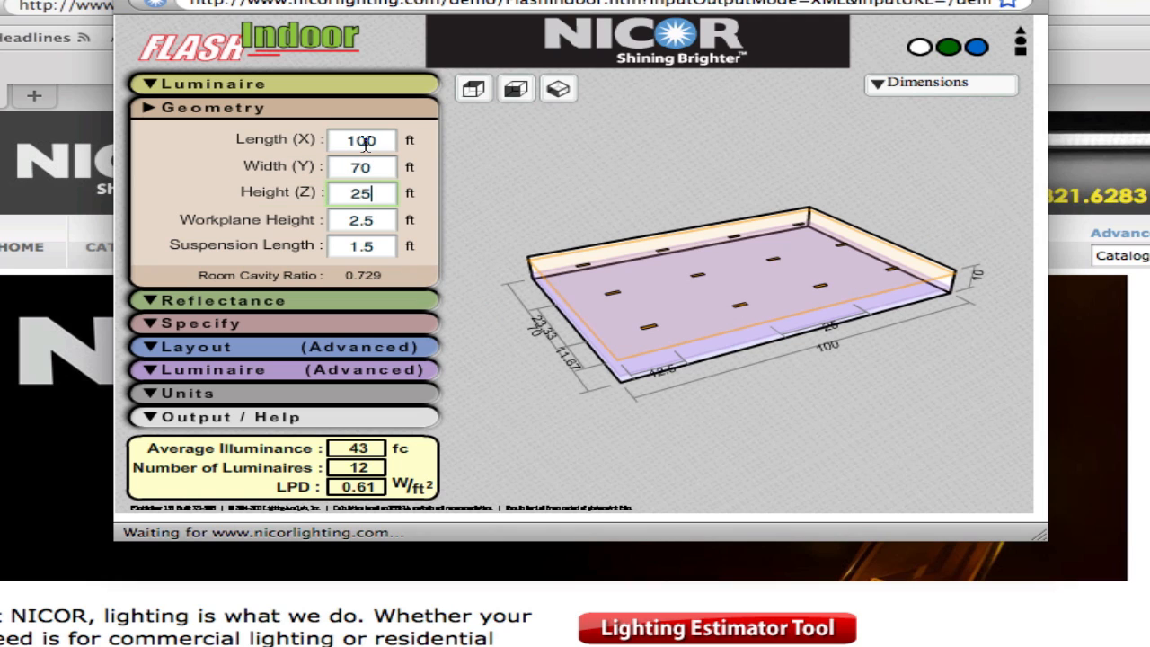
key("Return")
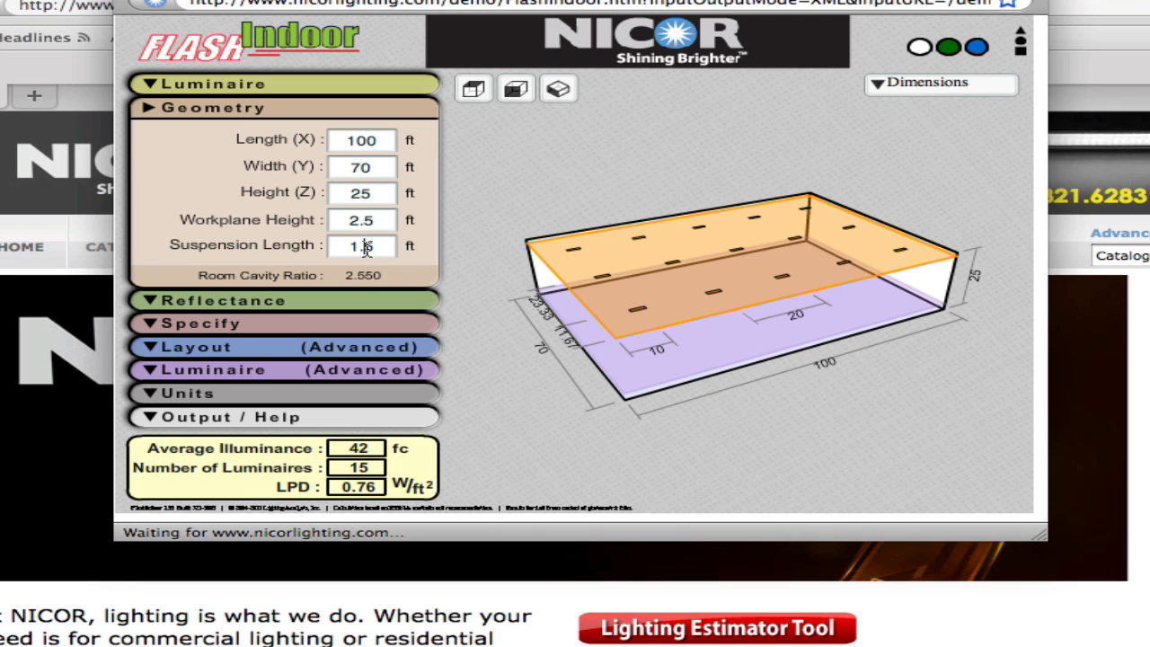
- Set the suspension length to 2 ft
double_click(362, 246)
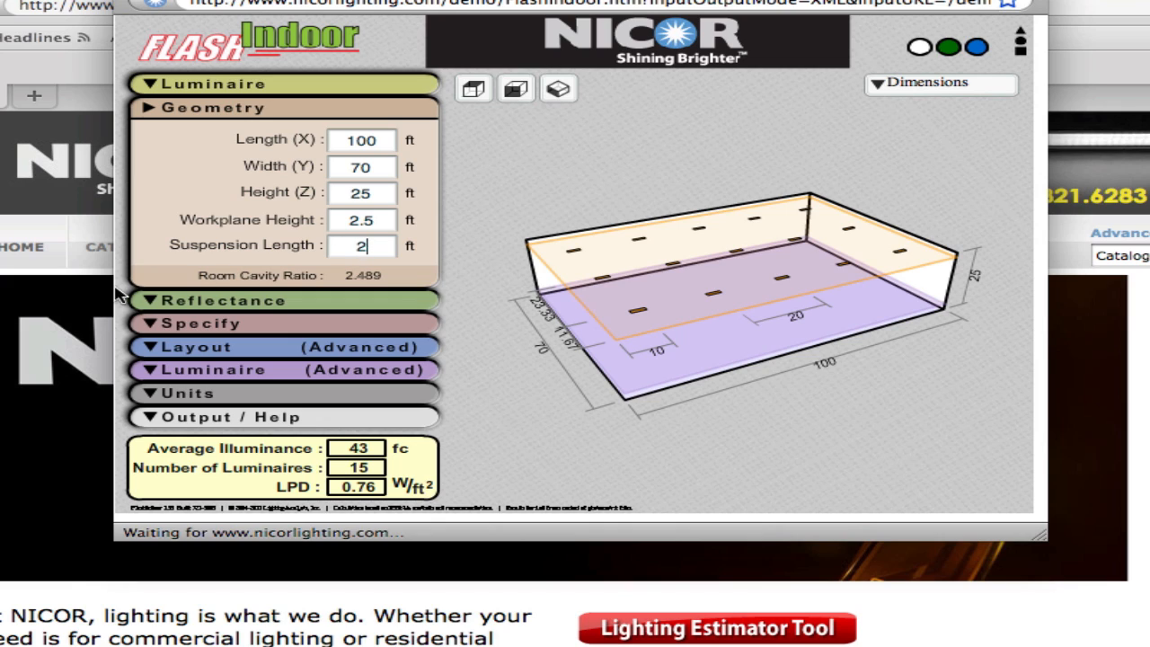
- Set the room reflectances to 50% ceiling, 30% walls and 10% floor
left_click(151, 301)
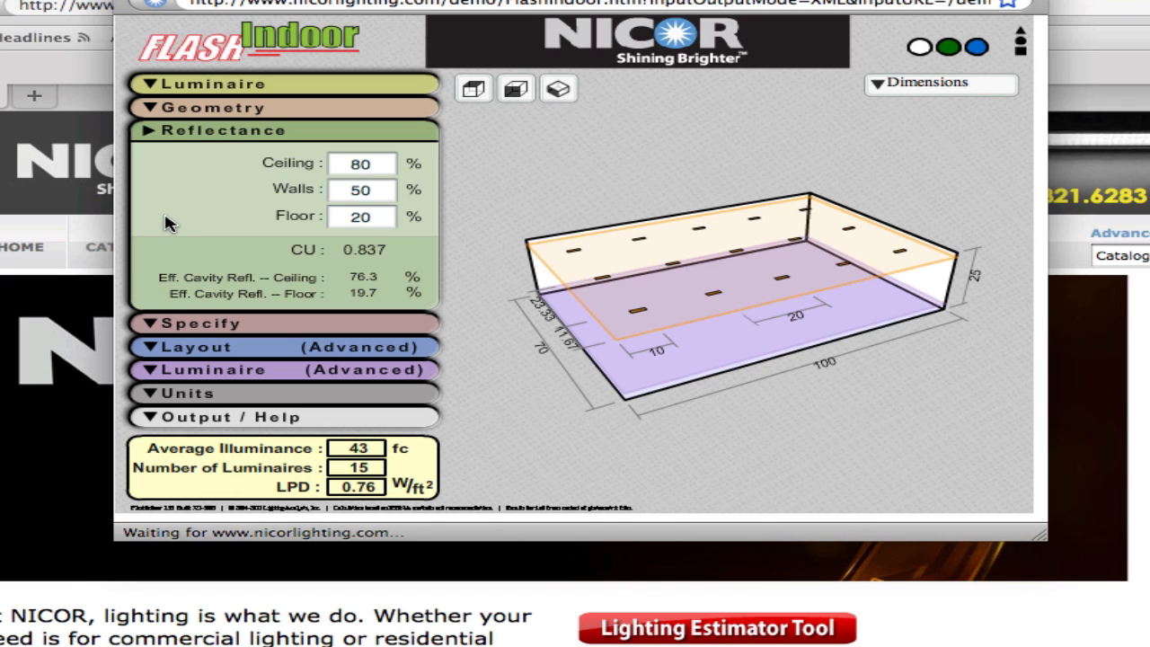
double_click(364, 165)
type("50")
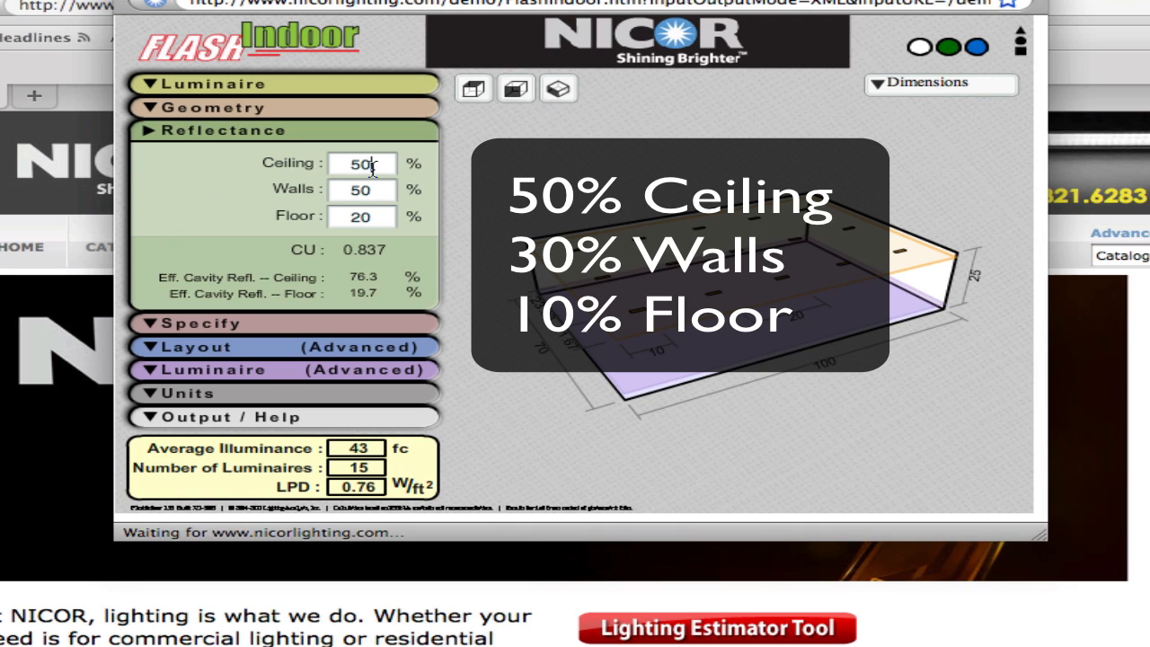
key("Tab")
type("30")
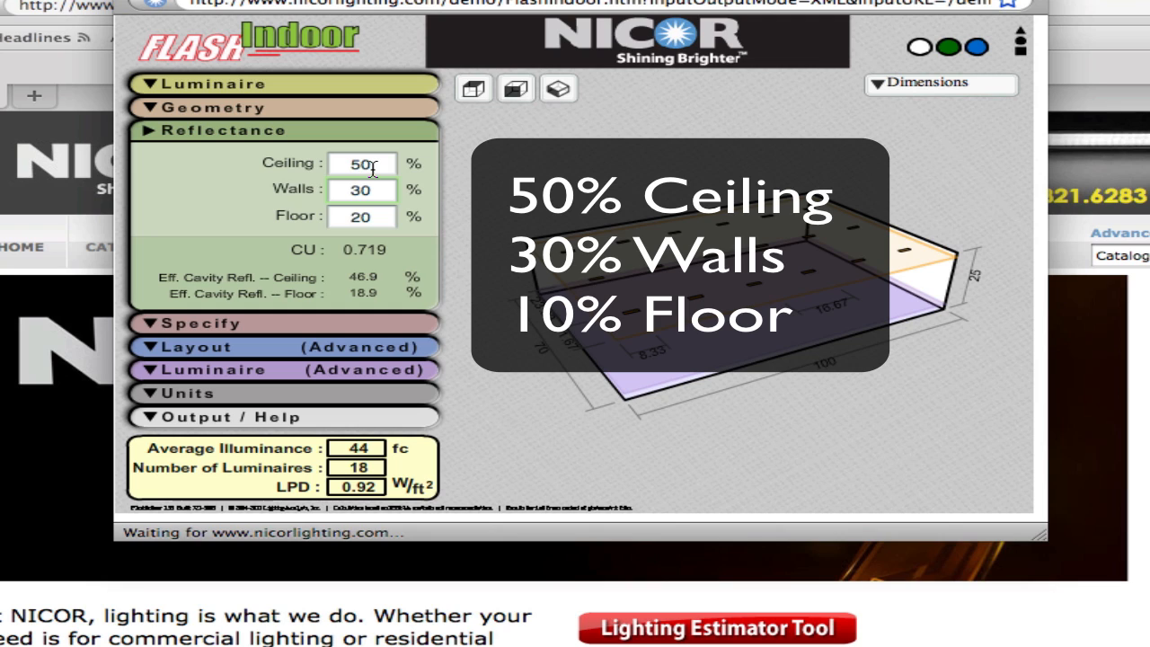
key("Tab")
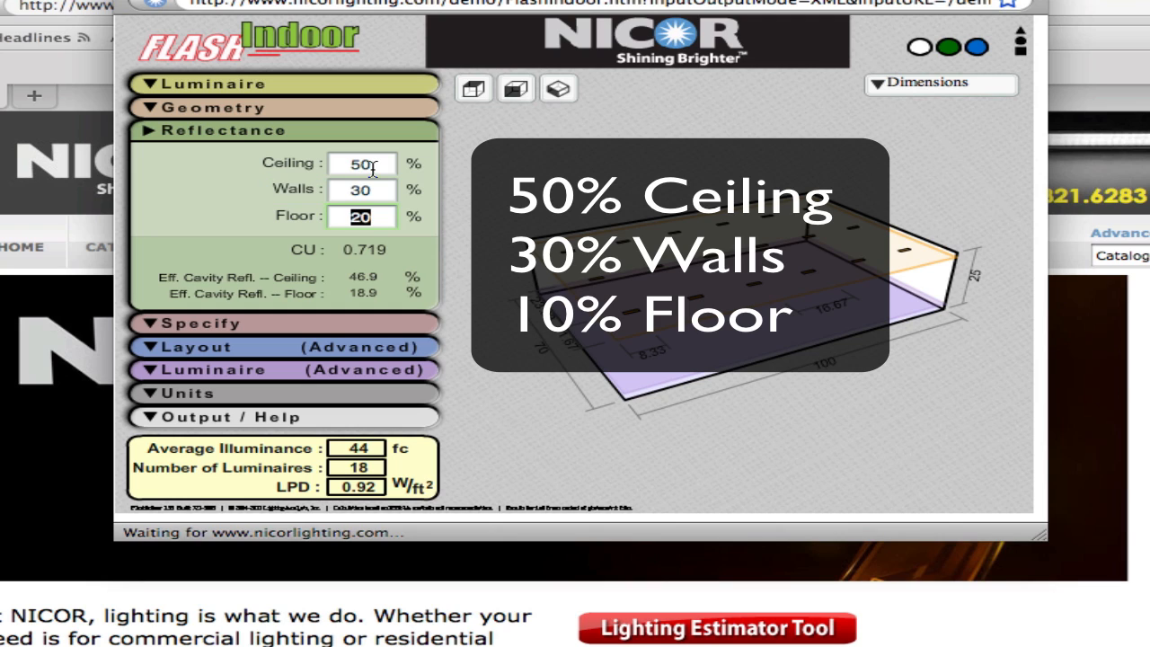
type("10")
key("Tab")
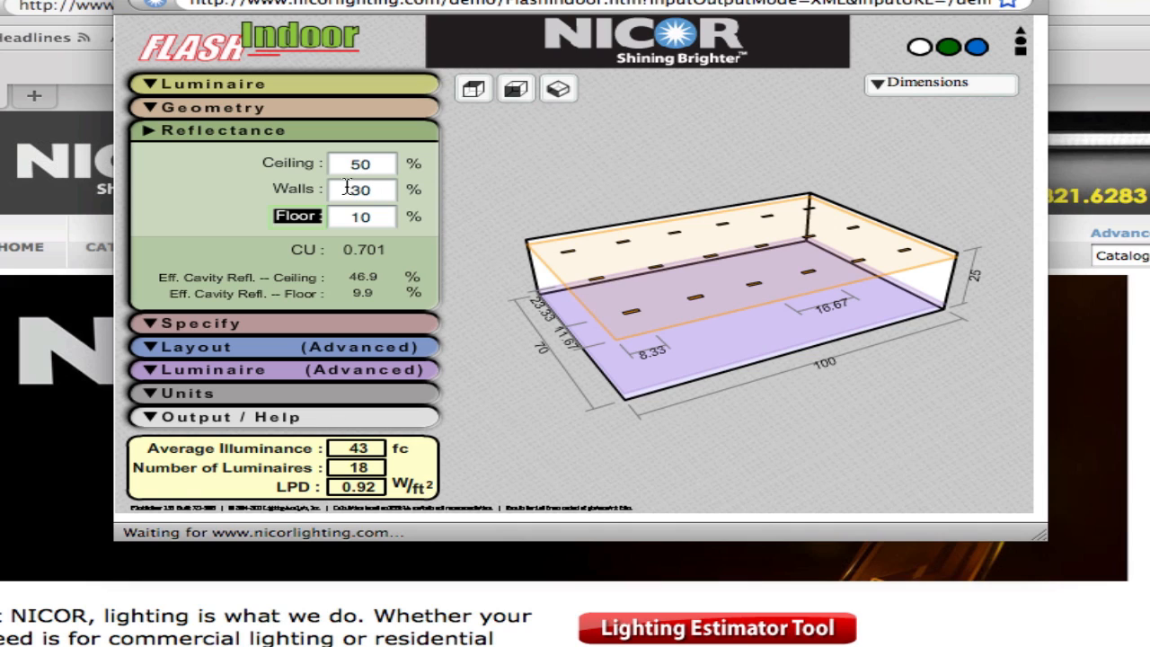
- Specify a desired illuminance of 50 fc and treat it as Target (find nearest)
left_click(143, 325)
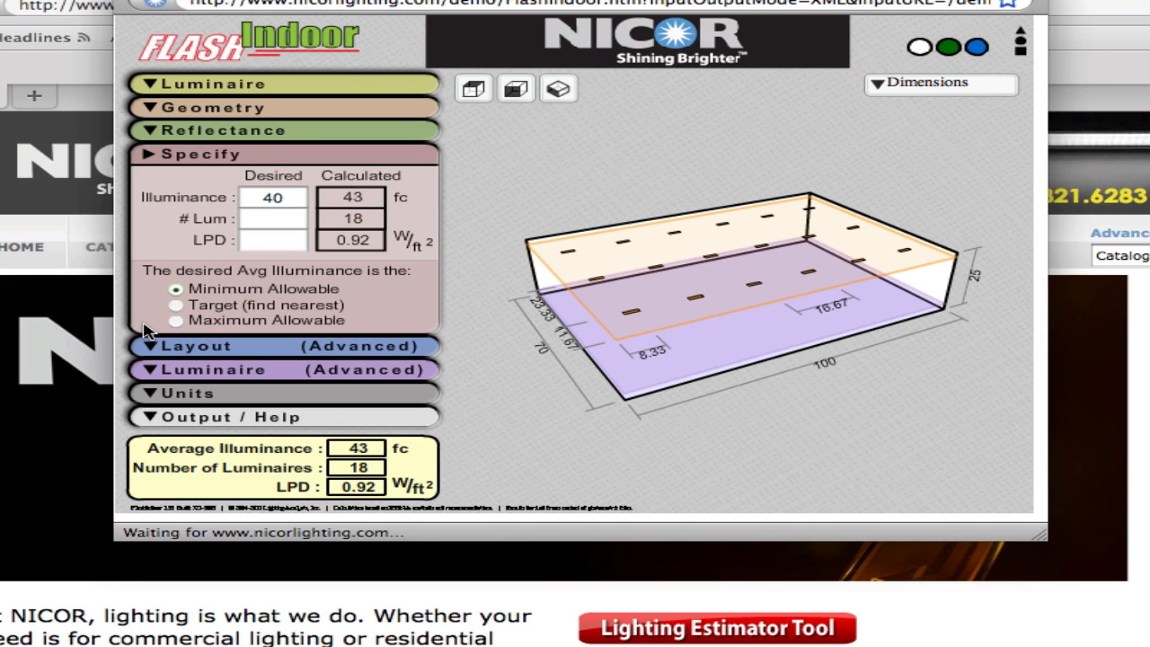
double_click(272, 197)
type("50")
key("Return")
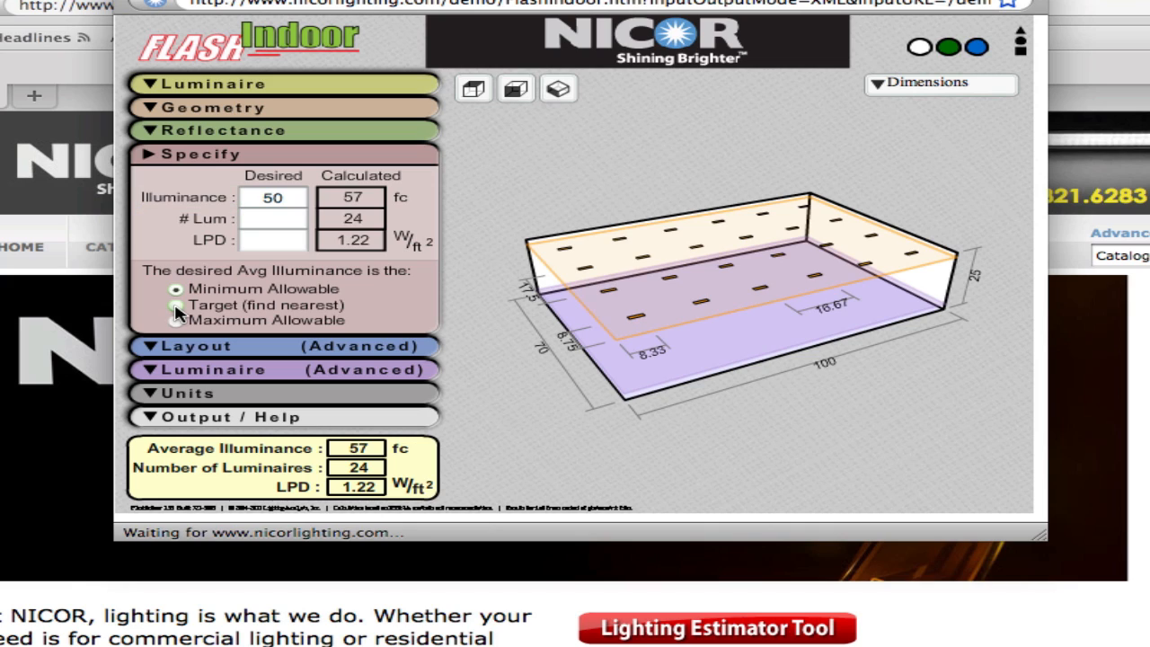
left_click(176, 306)
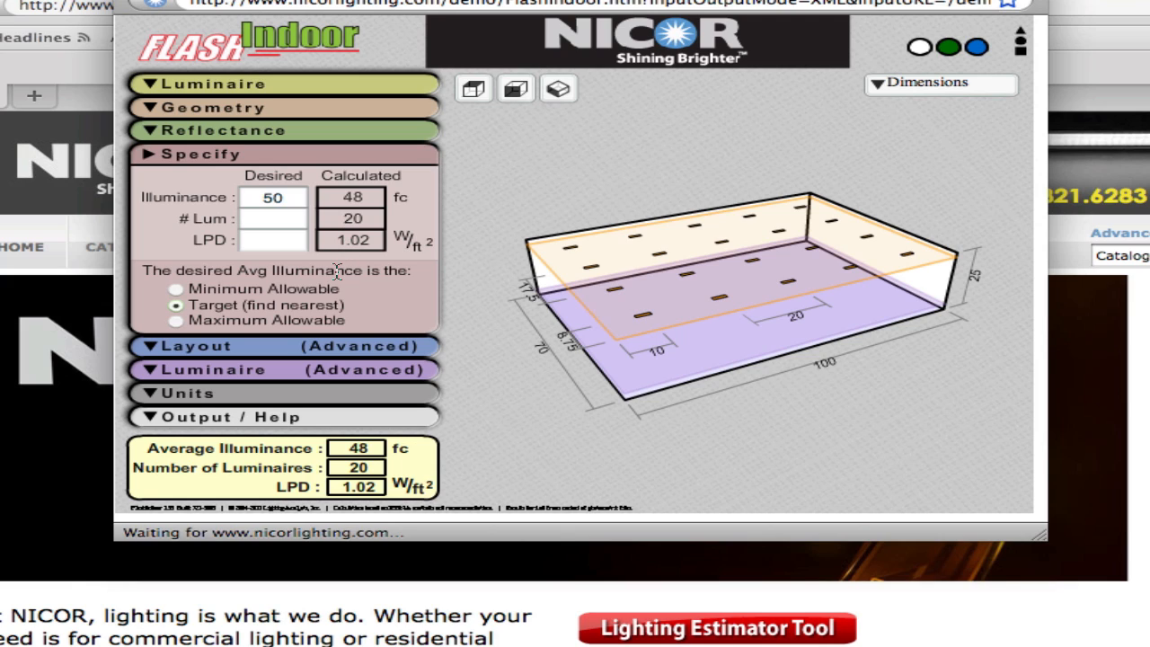
- Set the lumens per lamp to 5000 in the advanced luminaire settings
left_click(154, 349)
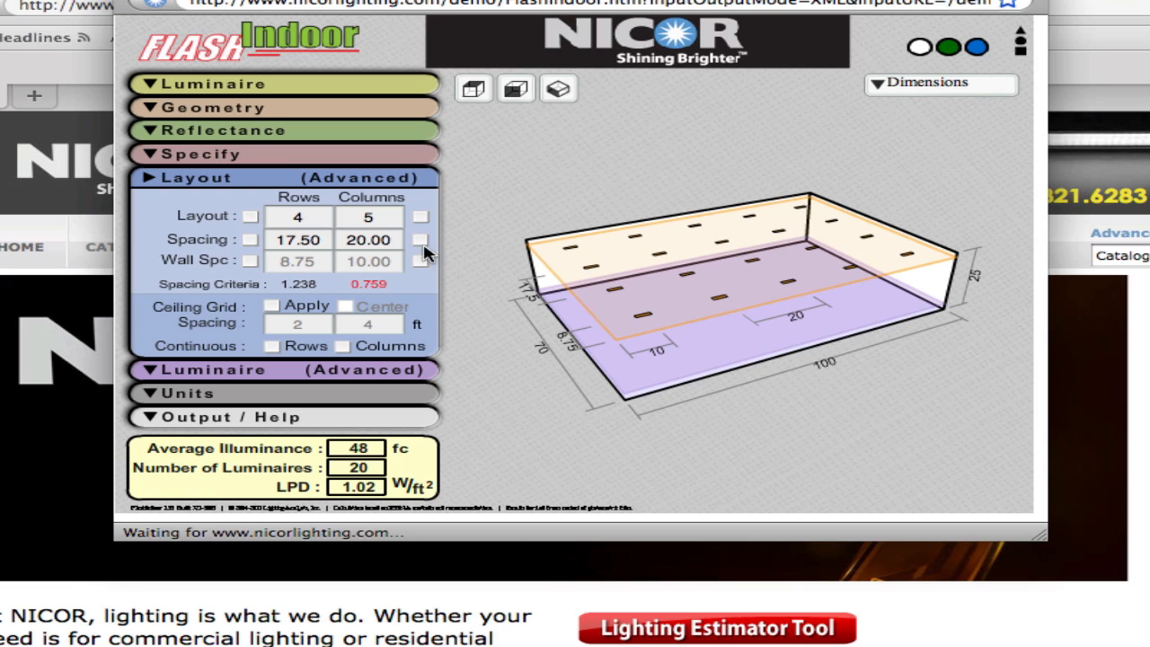
left_click(155, 372)
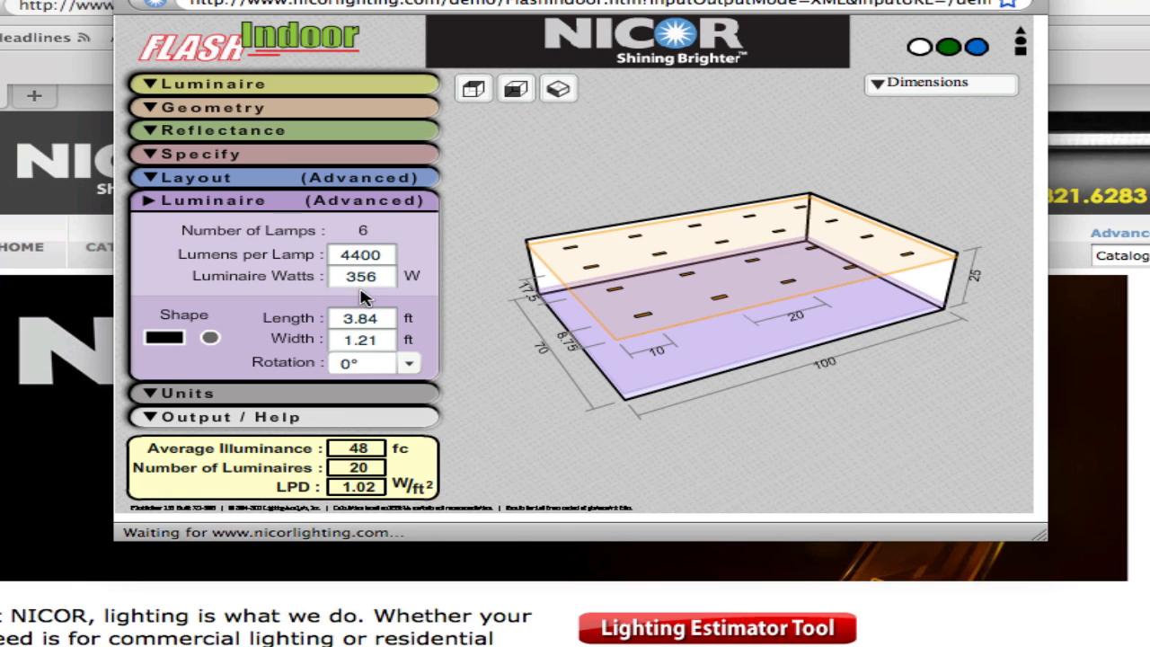
double_click(364, 256)
type("5000")
key("Return")
- Open the print preview report from Output / Help
left_click(145, 396)
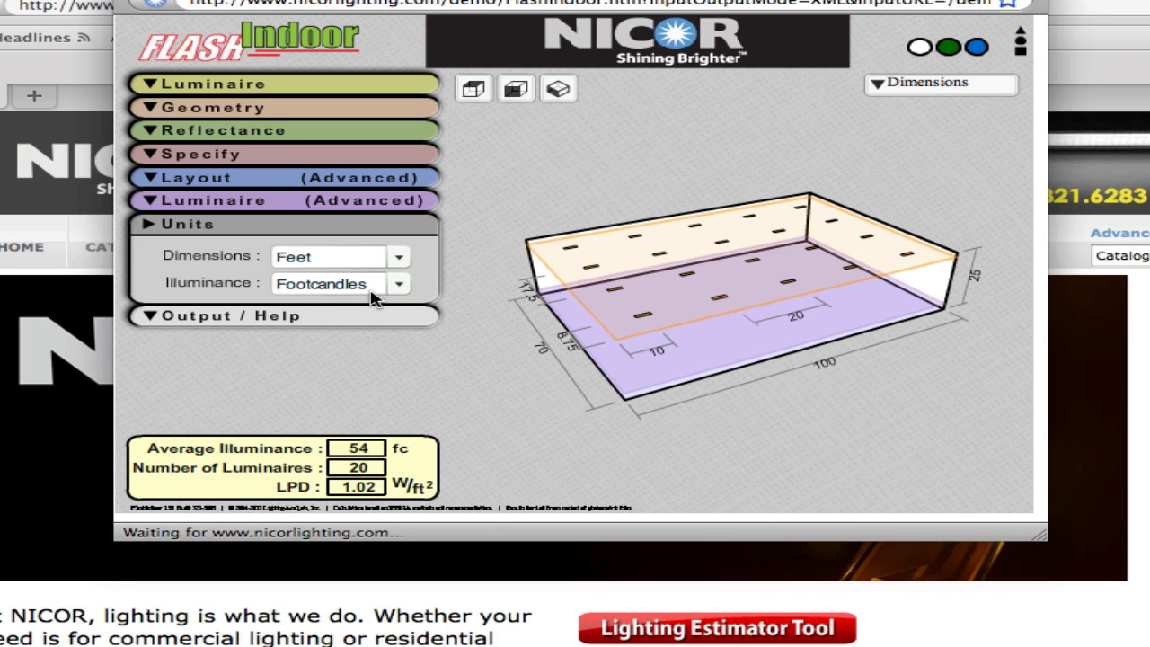
left_click(151, 319)
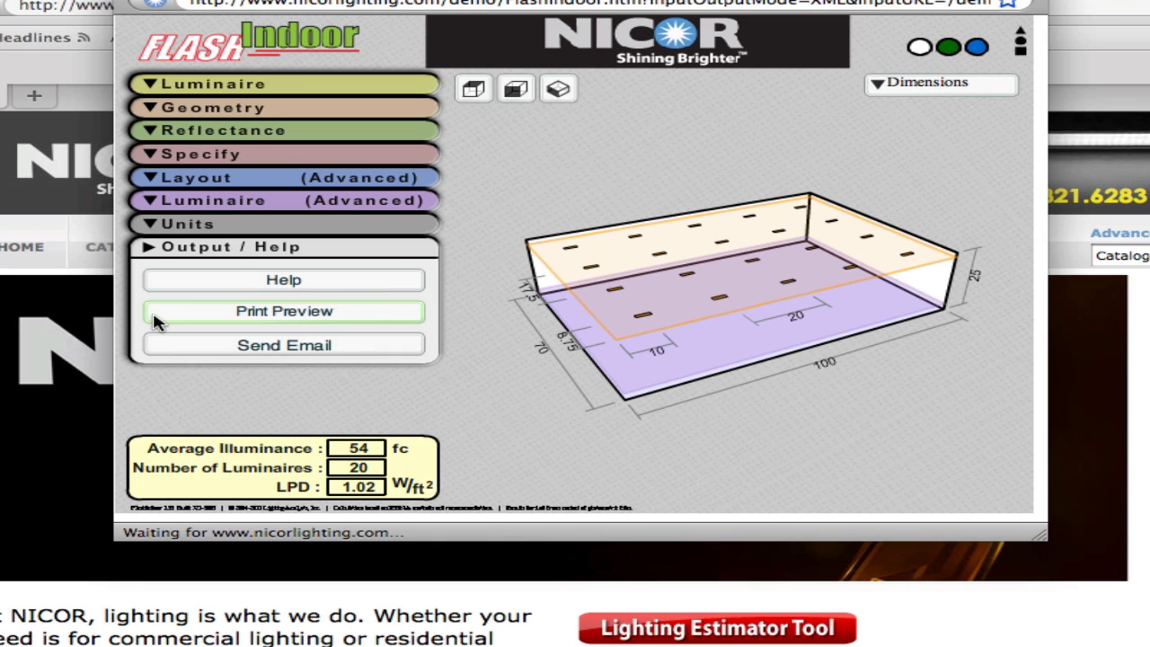
left_click(278, 319)
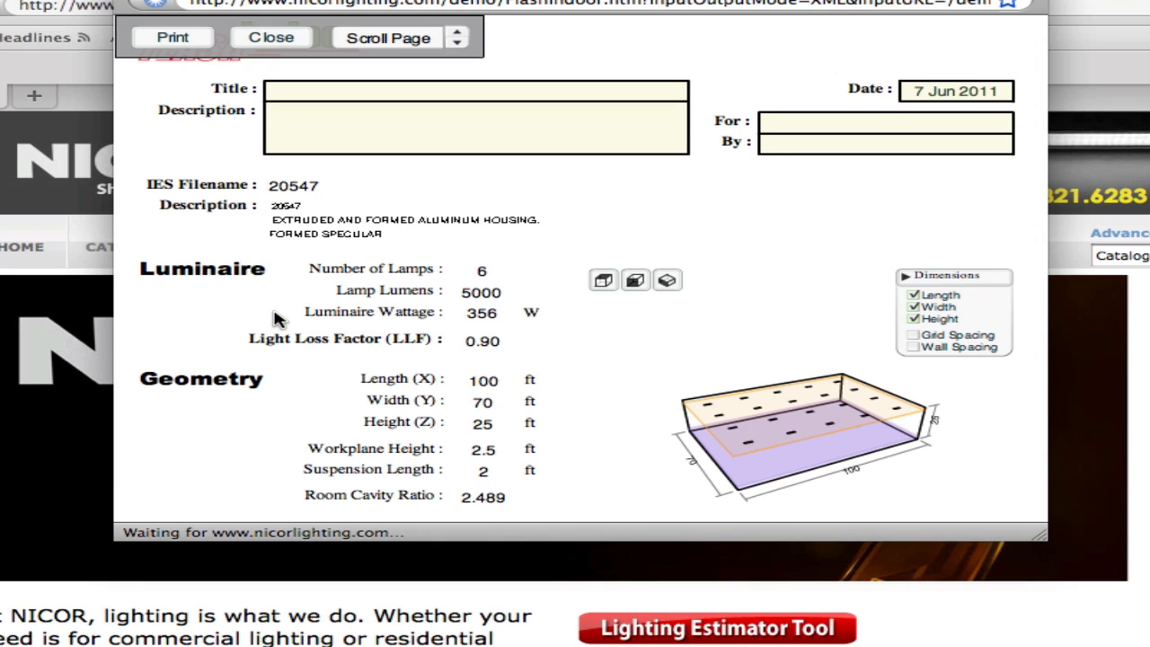
- Fill in the report title as Test, description Test Info, For as Customer and By as NICOR
left_click(434, 95)
type("Test")
key("Tab")
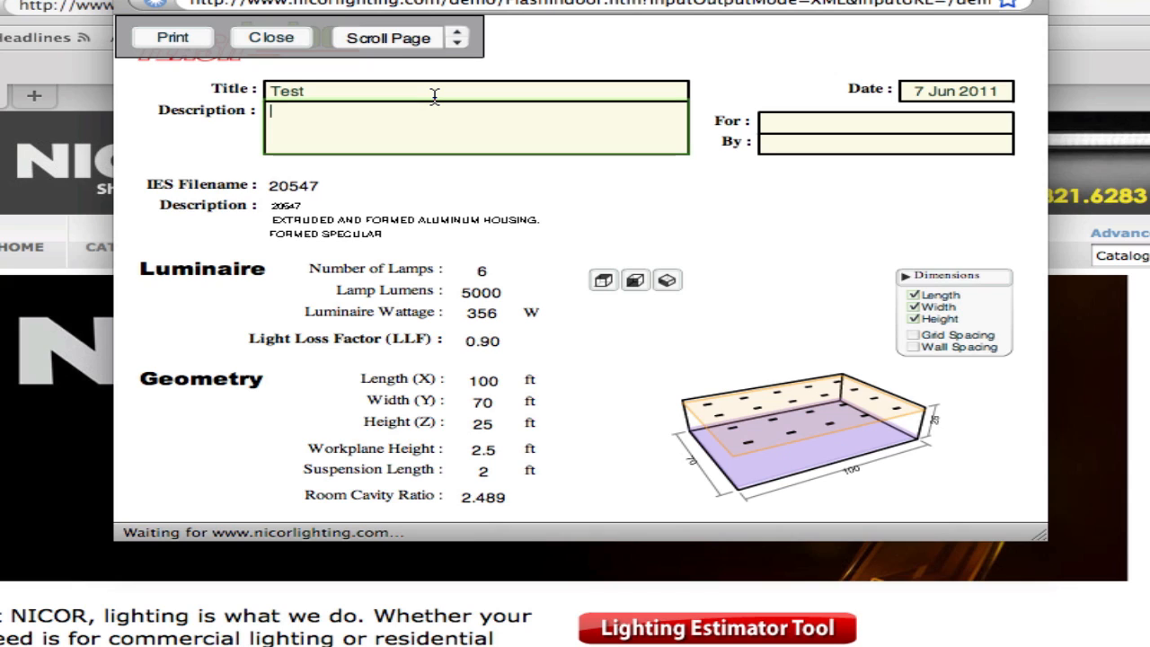
type("Test Info")
key("Tab")
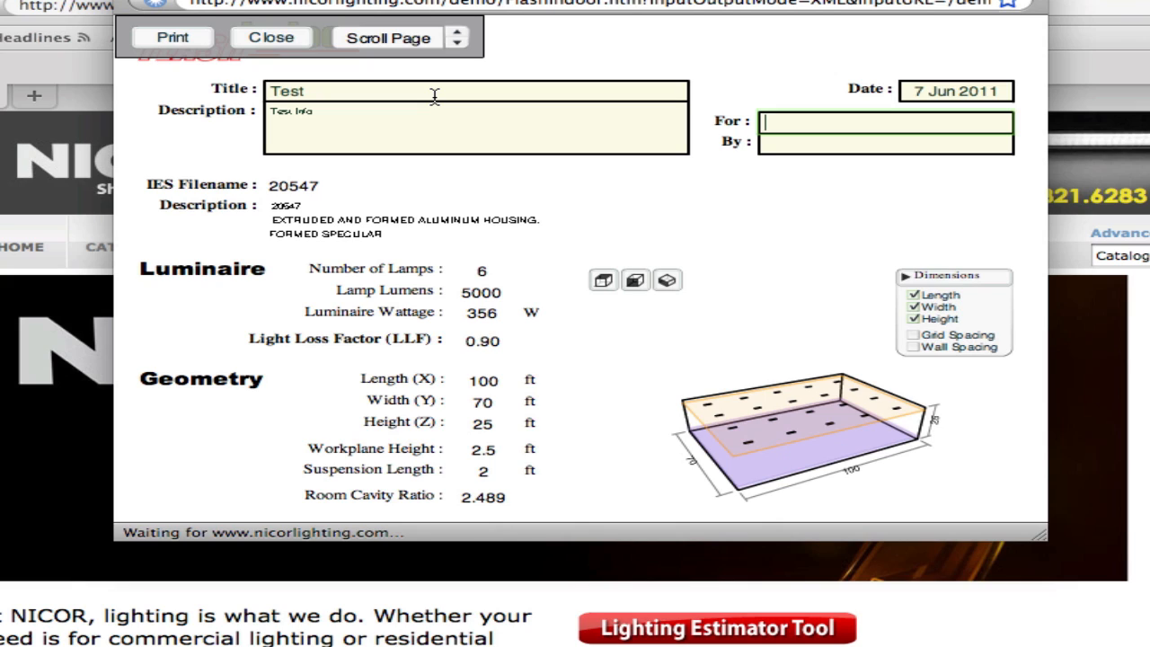
type("Customer")
key("Tab")
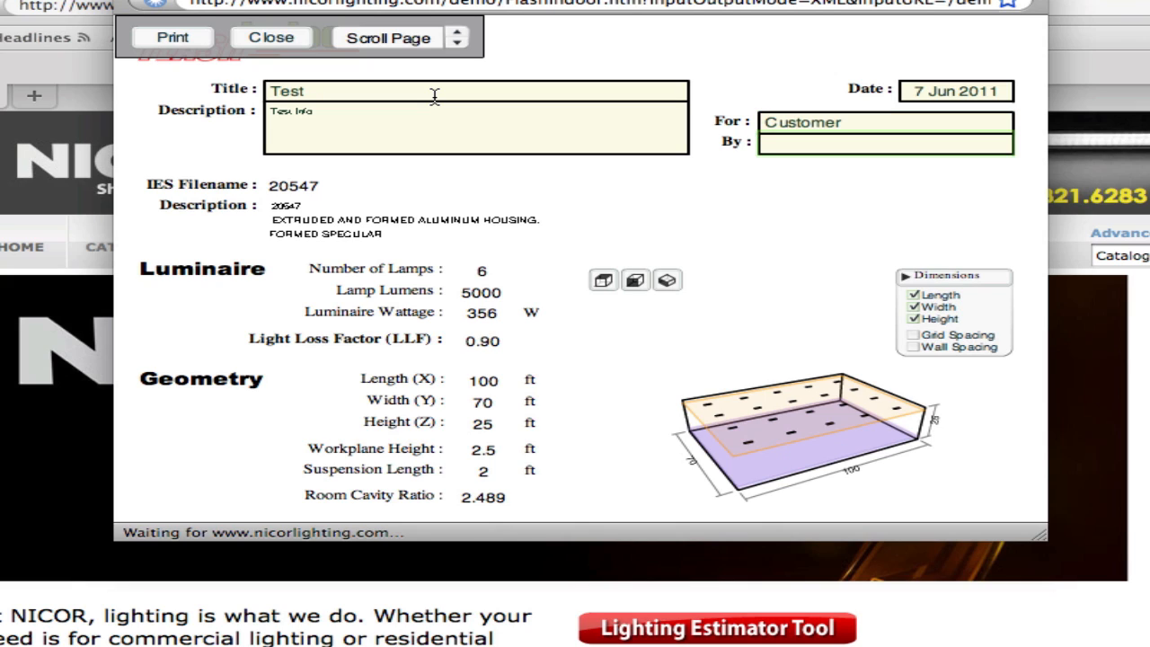
type("NICOR")
- Cycle the report's room display through the perspective, plan and alternate views
left_click(609, 277)
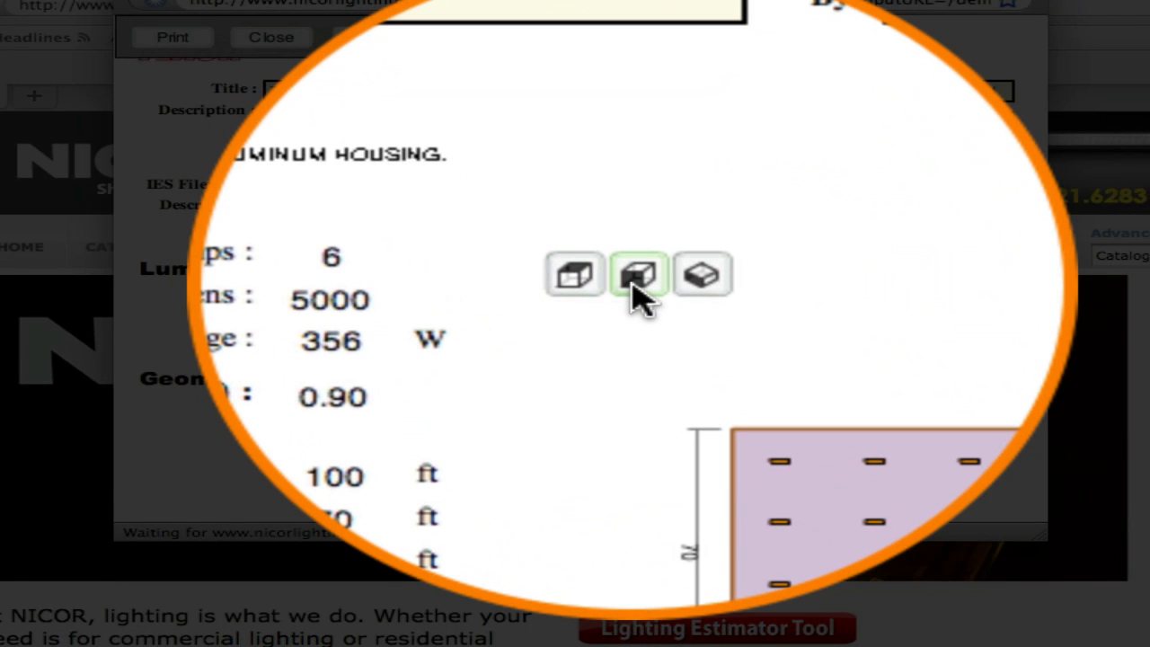
left_click(633, 285)
left_click(665, 289)
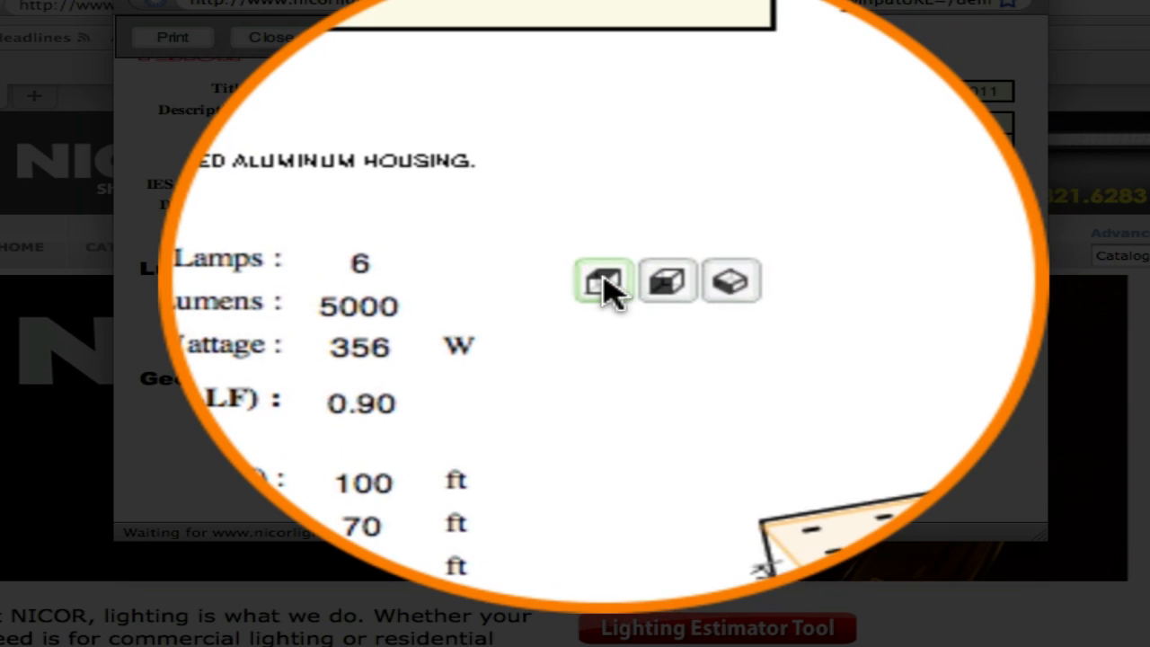
left_click(608, 287)
left_click(636, 284)
left_click(670, 282)
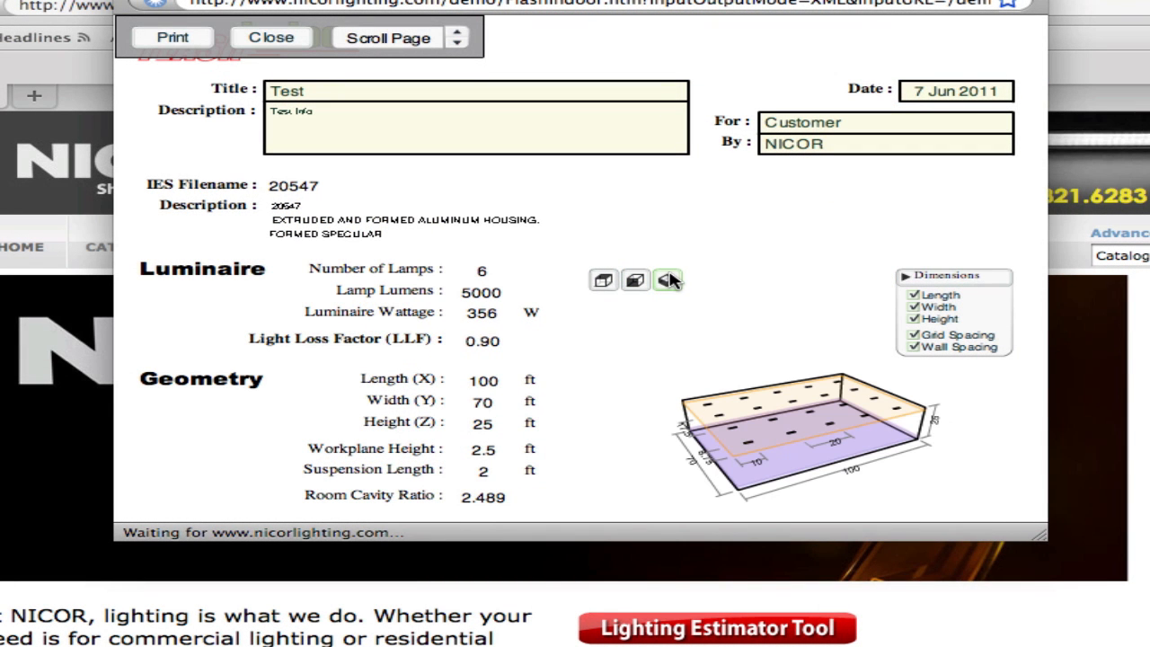
left_click(617, 279)
left_click(666, 279)
- Scroll through the report pages and close the print preview
left_click(457, 43)
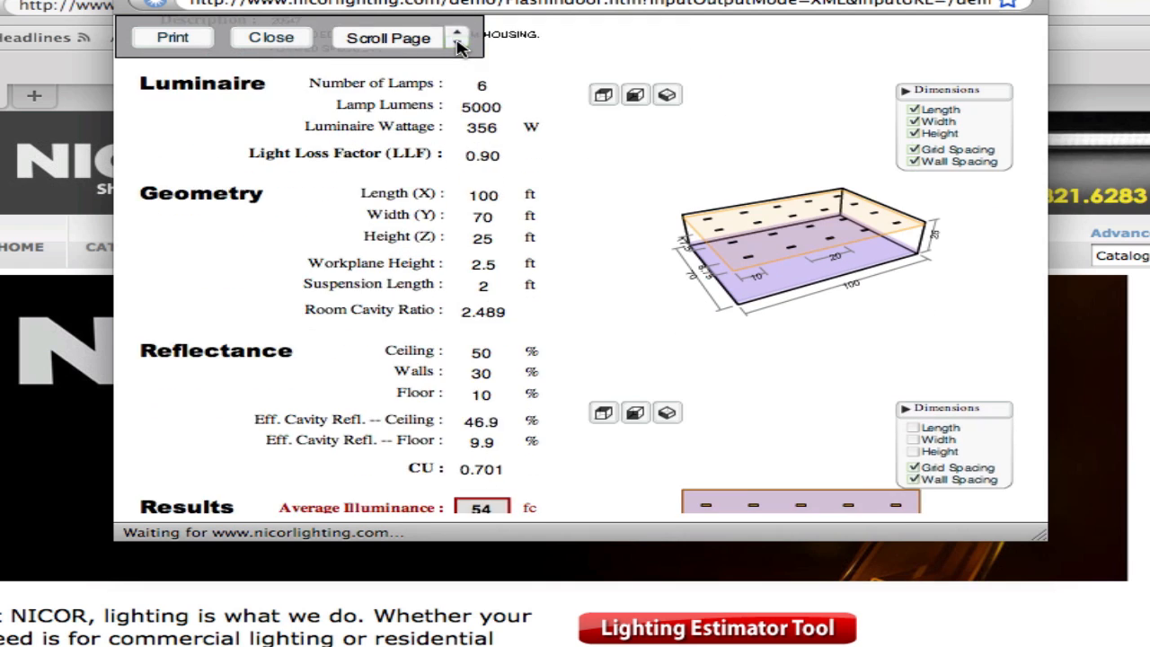
left_click(458, 43)
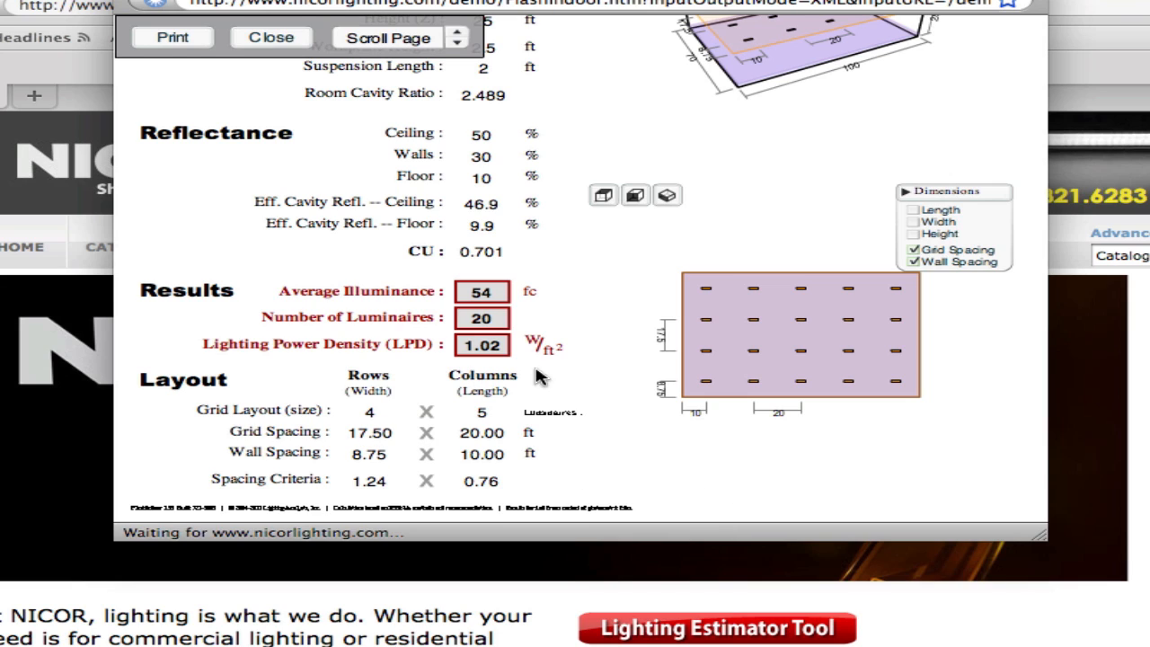
left_click(459, 38)
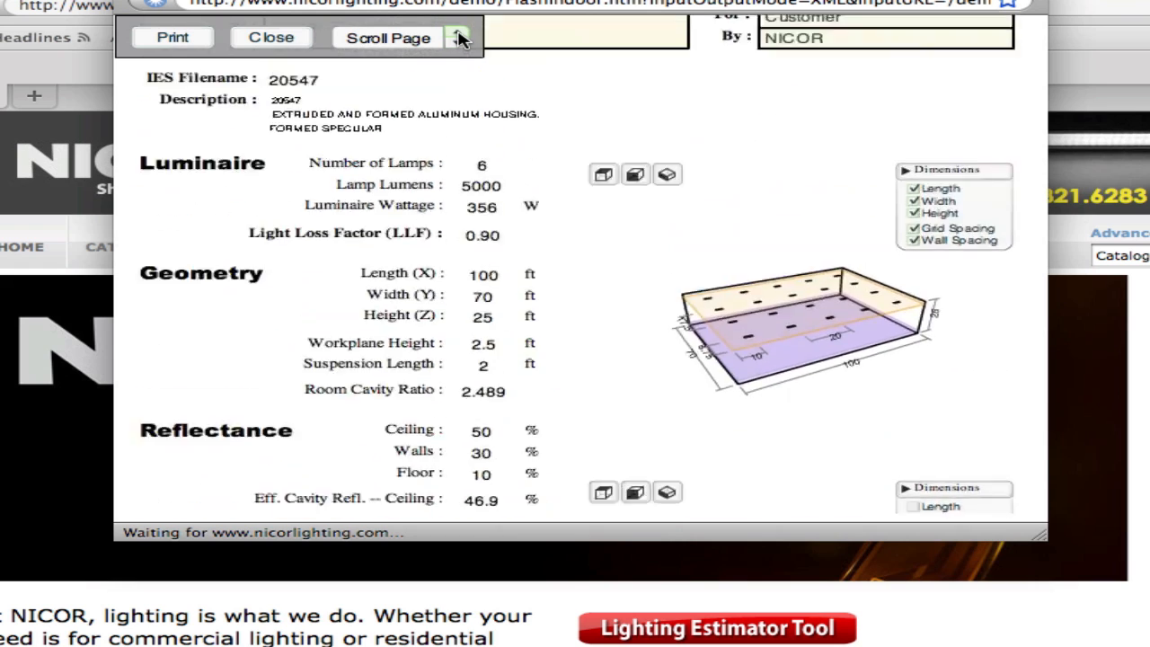
left_click(458, 39)
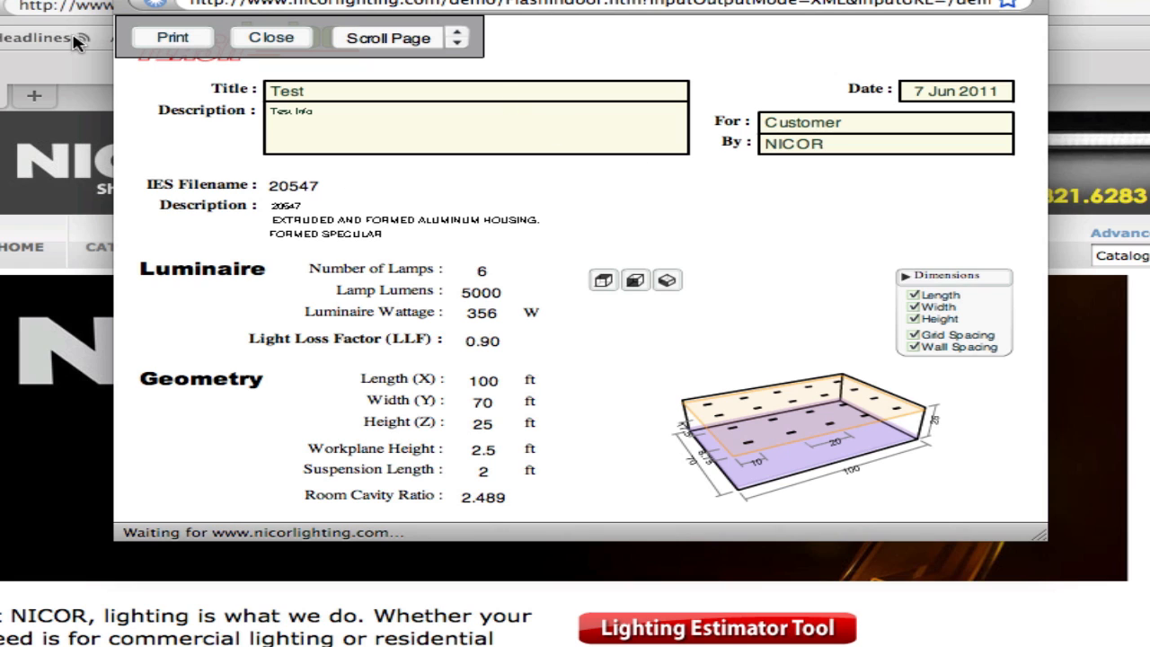
left_click(269, 39)
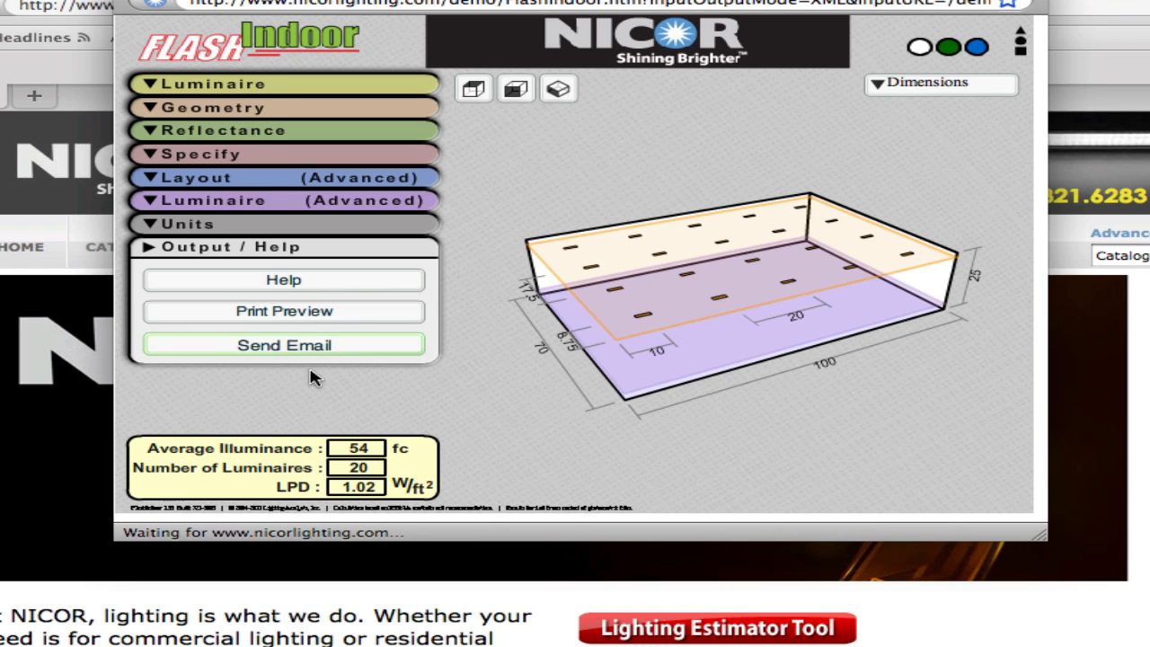